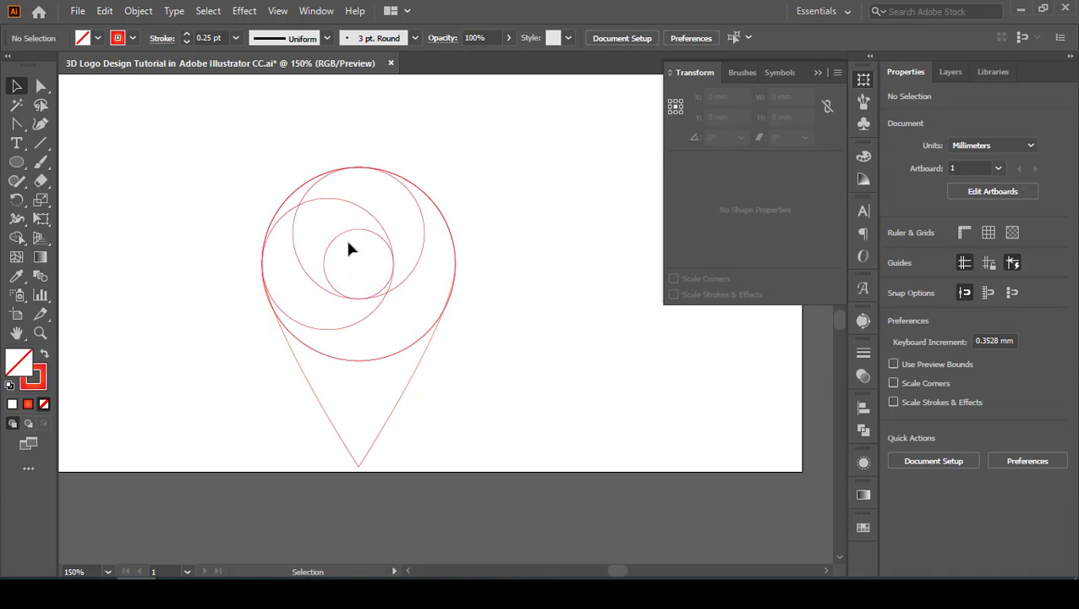
Step: Duplicate the small inner circle in place and enlarge the copy to about 33.46 mm, reaching the large circle's right edge
click(350, 231)
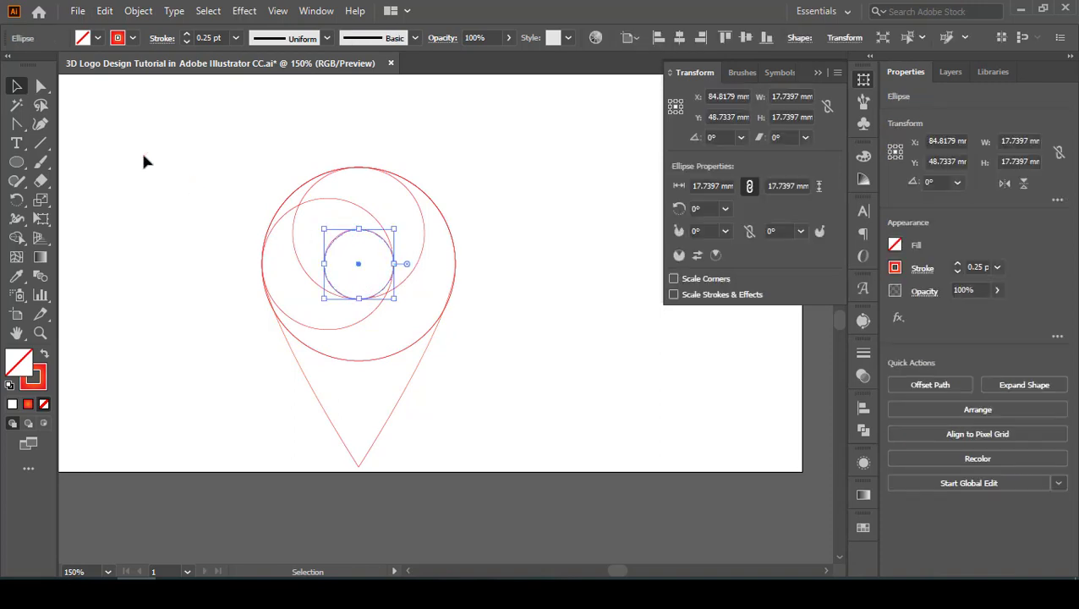
click(104, 11)
click(126, 86)
key(alt+e)
click(161, 125)
drag(396, 265, 457, 269)
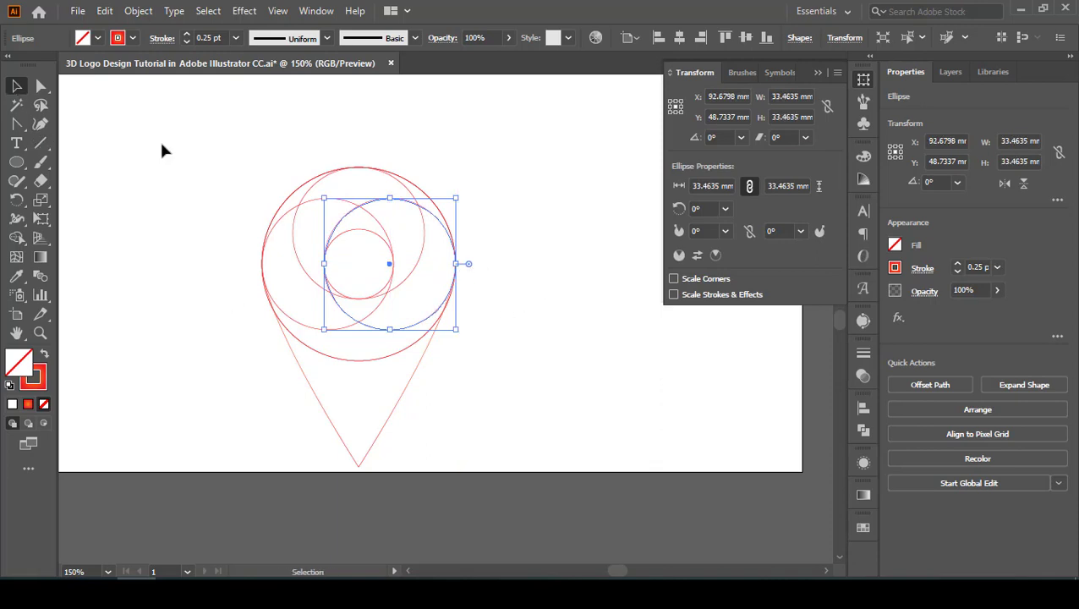
Step: Select all the outlines and merge the regions along the upper-left and top into a curved swirl blade with Shape Builder
drag(163, 151, 463, 423)
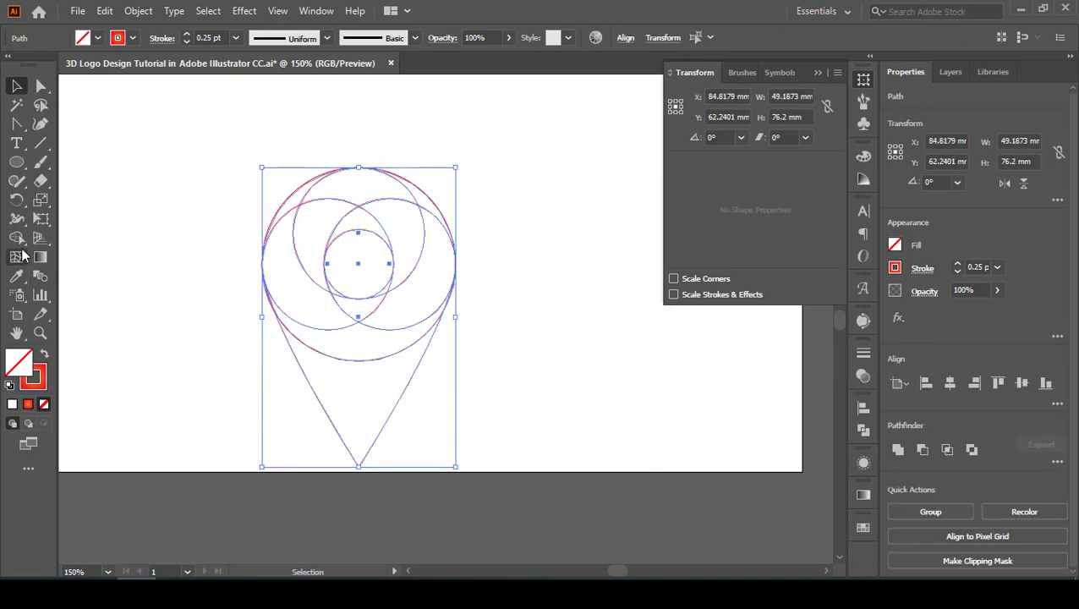
ctrl+double_click(295, 253)
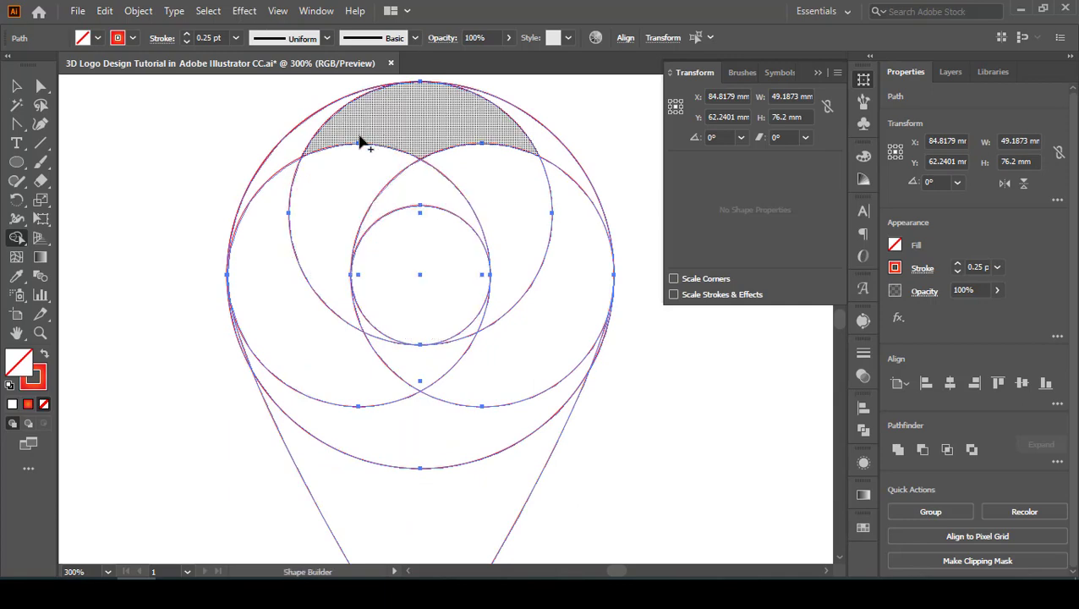
mouse_move(308, 131)
mouse_down()
mouse_move(346, 136)
mouse_move(343, 151)
mouse_up()
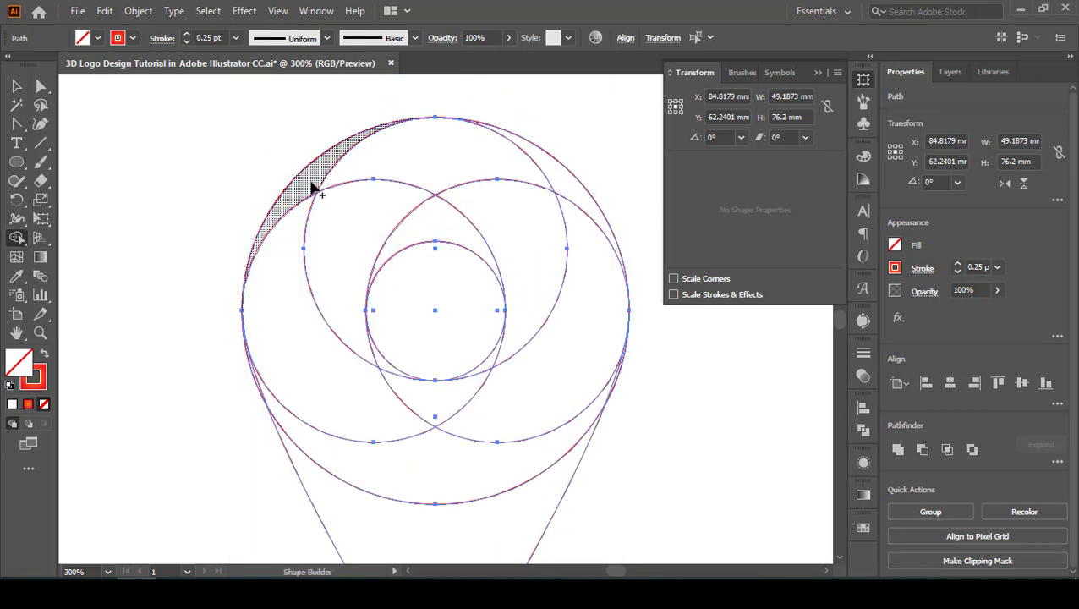
drag(313, 177, 351, 173)
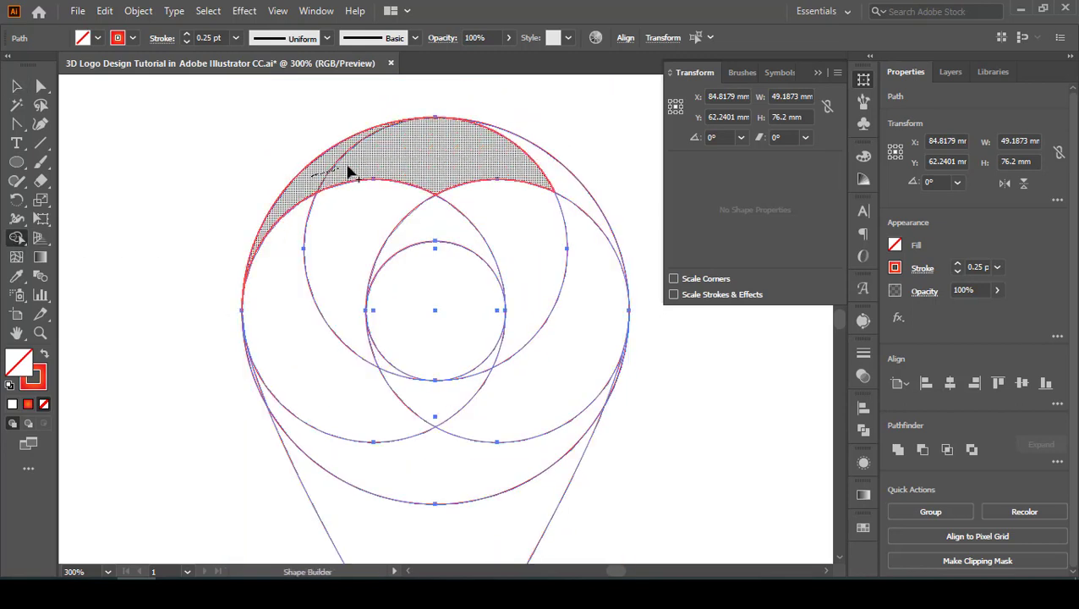
drag(484, 190, 531, 302)
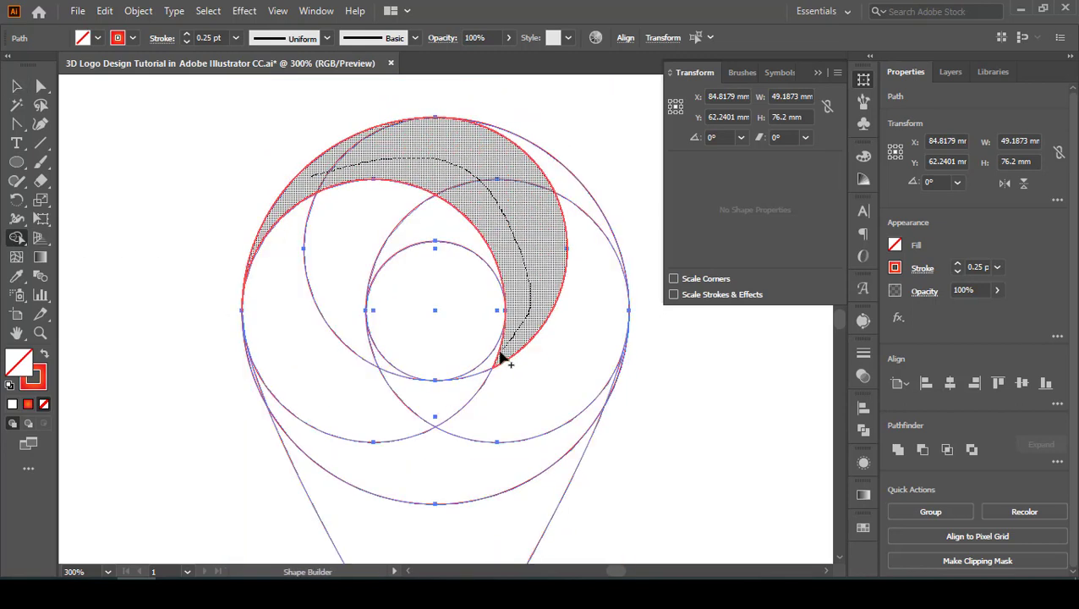
Step: Merge the regions along the right side and under the inner circle into a second swirl blade with Shape Builder
mouse_move(499, 362)
mouse_down()
mouse_move(559, 196)
mouse_move(596, 303)
mouse_up()
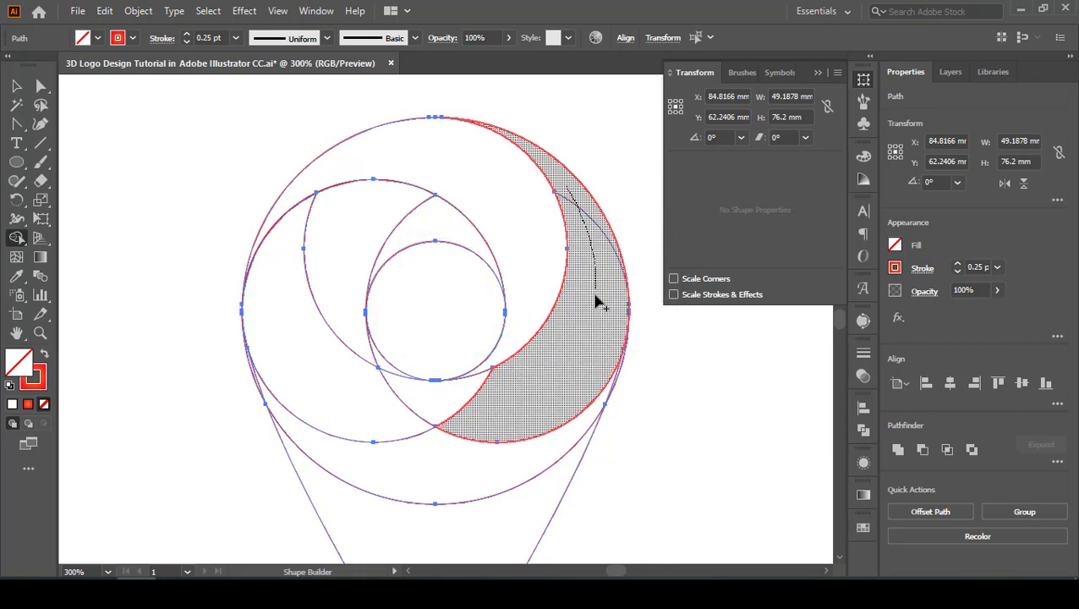
mouse_move(546, 391)
mouse_down()
mouse_move(491, 404)
mouse_move(436, 413)
mouse_up()
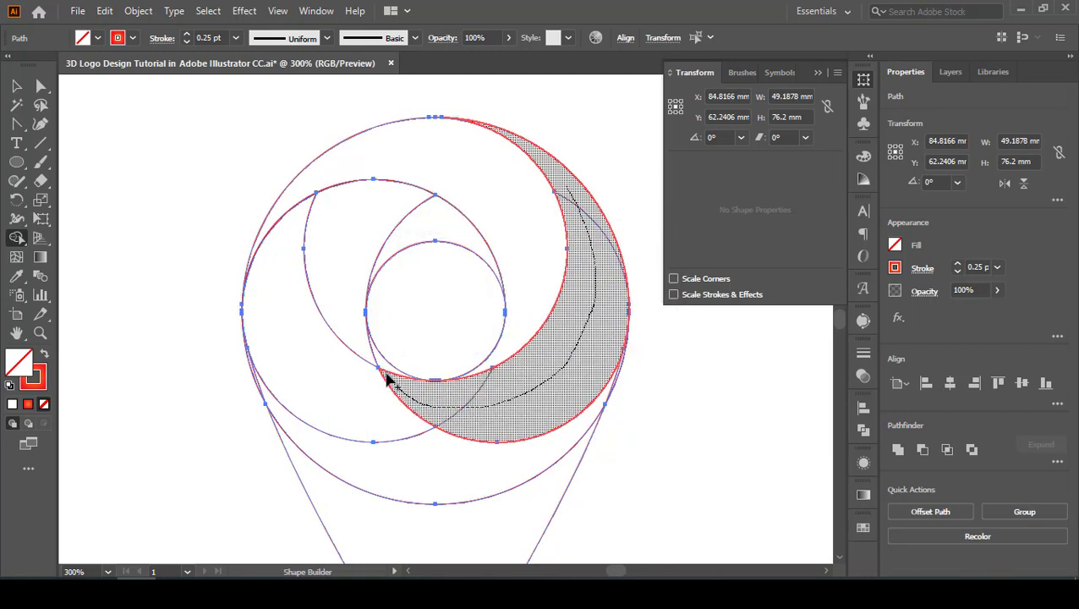
drag(384, 376, 372, 370)
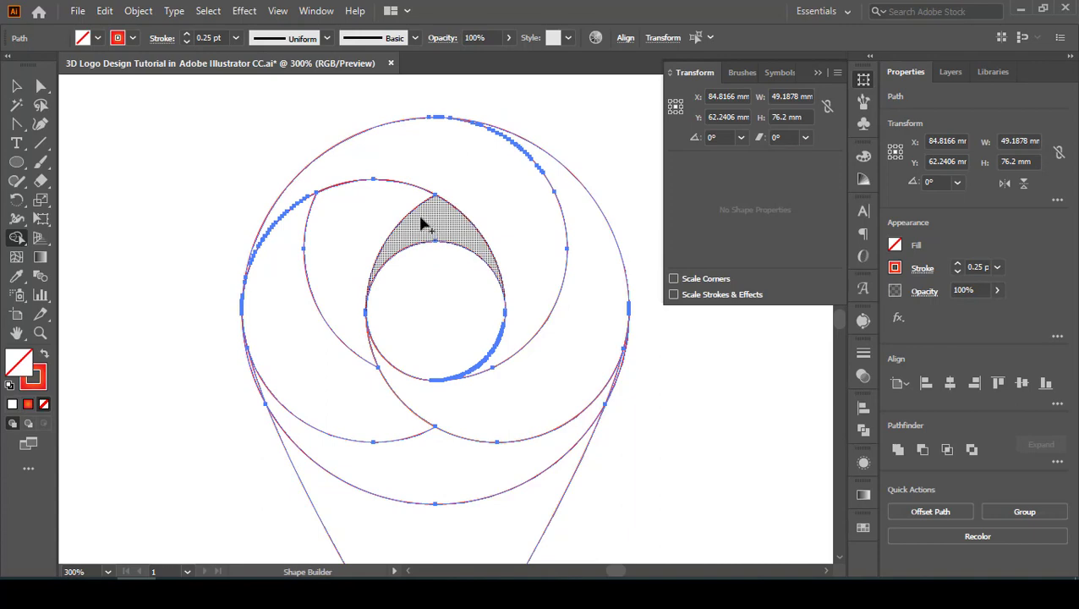
Step: Merge the remaining left-hand regions with the lower circle and pin-tip regions into one pin body with Shape Builder
mouse_move(421, 218)
mouse_down()
mouse_move(366, 223)
mouse_move(312, 269)
mouse_move(305, 315)
mouse_move(327, 375)
mouse_up()
drag(385, 437, 456, 528)
drag(493, 449, 254, 313)
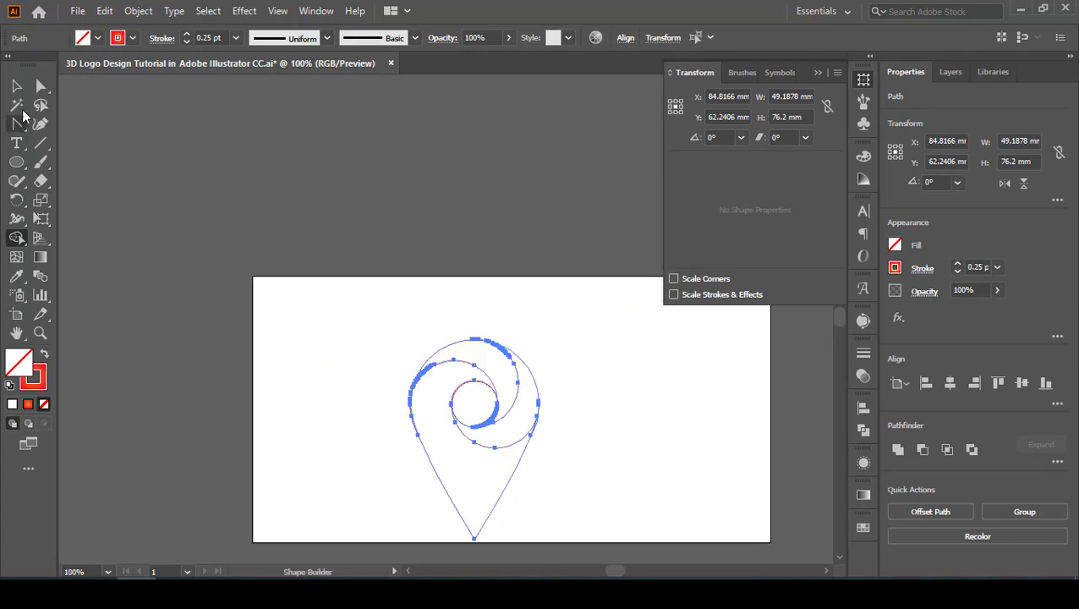
Step: Select the whole pin artwork and swap its fill and stroke so the gradient becomes the fill
click(16, 85)
click(125, 207)
drag(364, 353, 641, 528)
click(535, 420)
alt+click(531, 420)
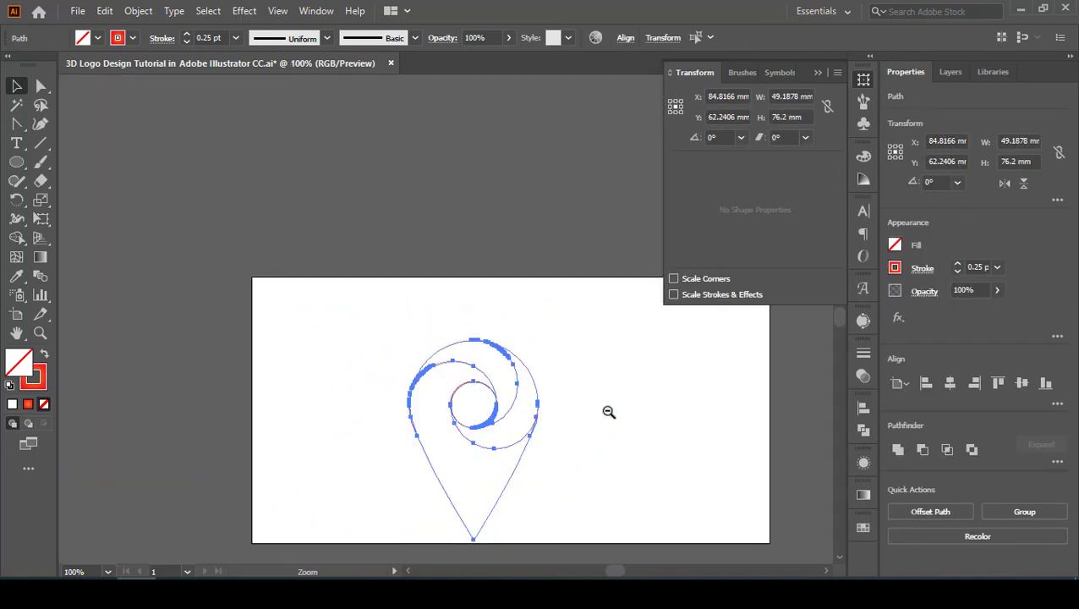
click(108, 211)
click(40, 86)
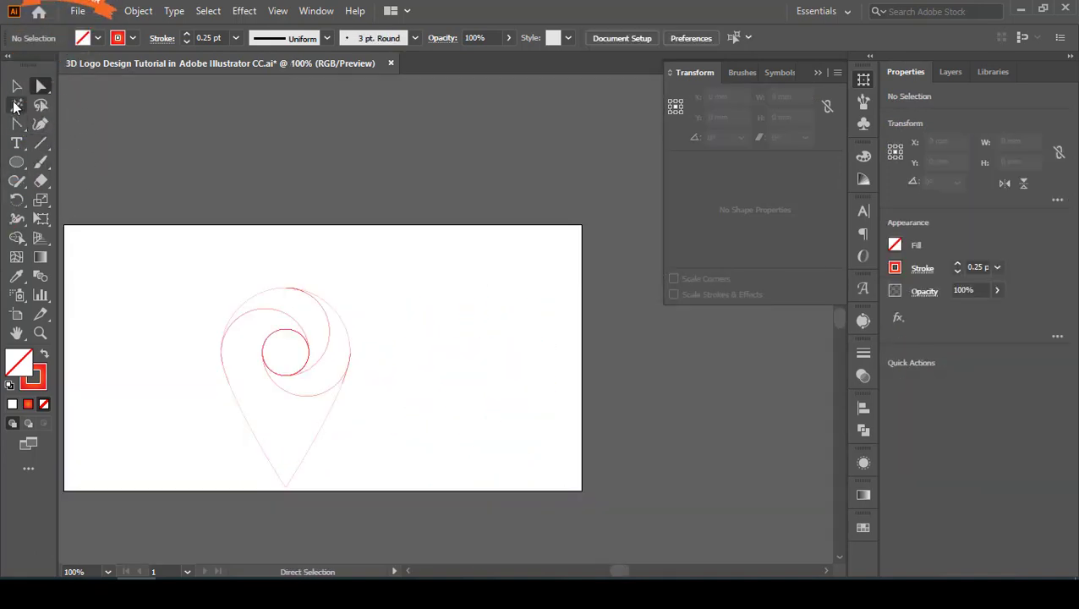
click(16, 85)
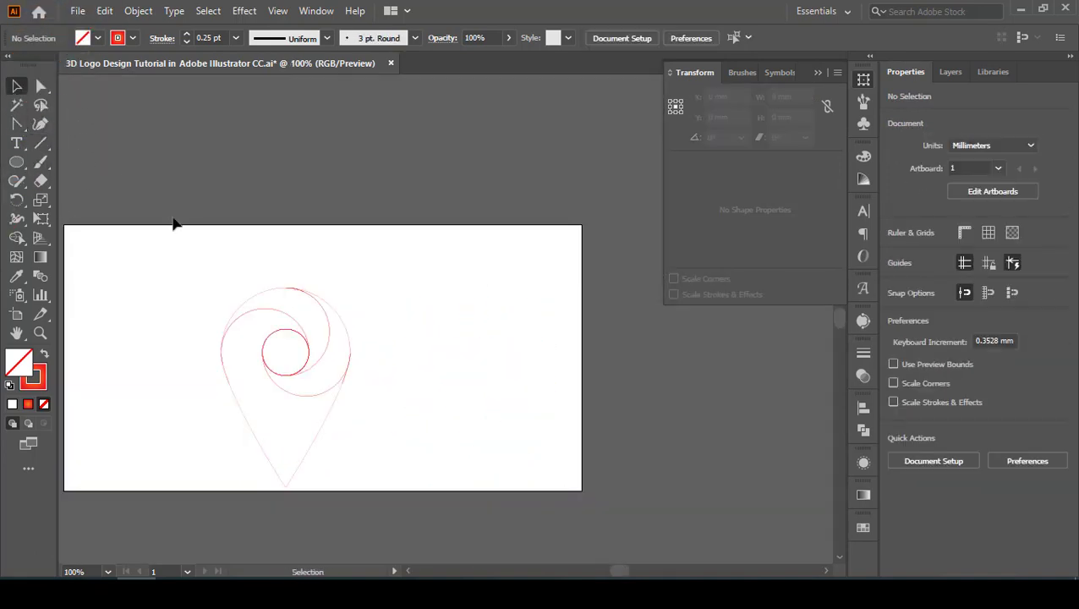
drag(173, 226, 438, 476)
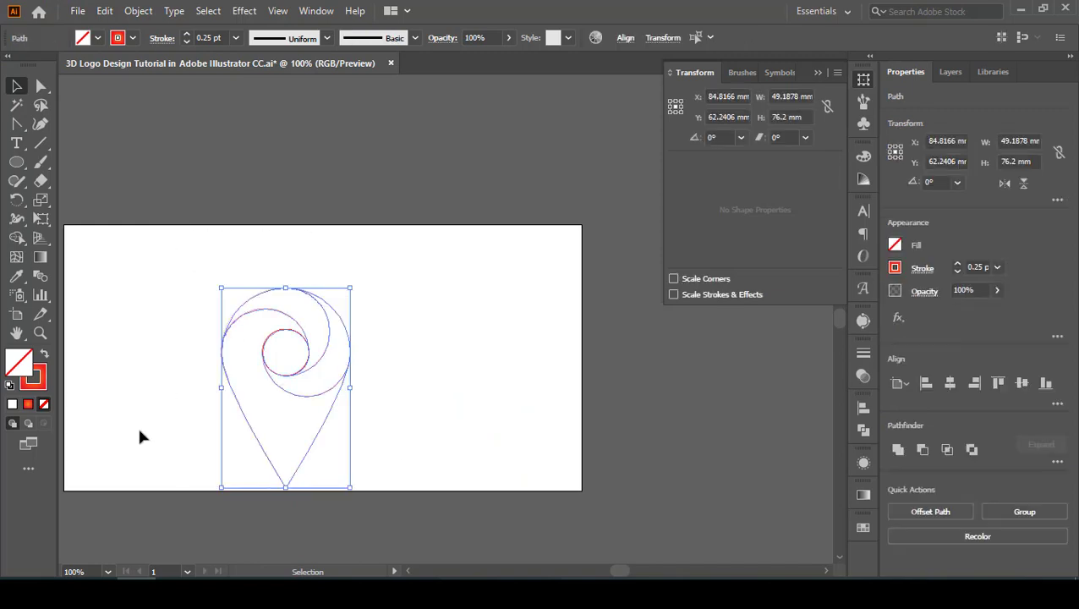
click(43, 358)
click(389, 377)
Step: Remove the inner circle region from the filled pin artwork with Shape Builder, leaving a hole, and clear the selection
drag(486, 558, 209, 292)
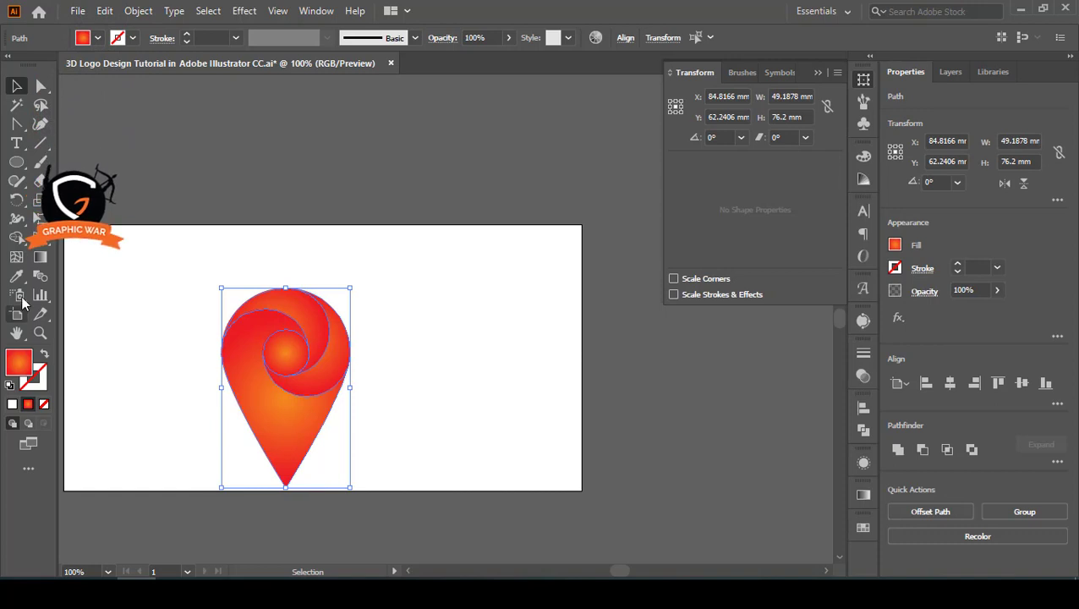
click(16, 238)
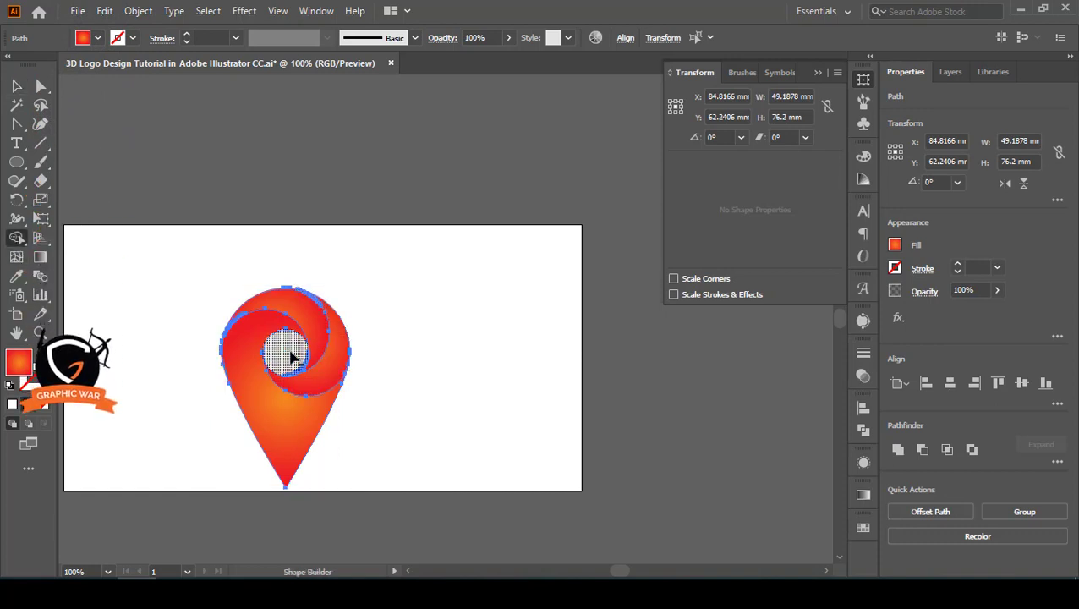
key(ctrl+space)
ctrl+click(262, 311)
ctrl+click(271, 330)
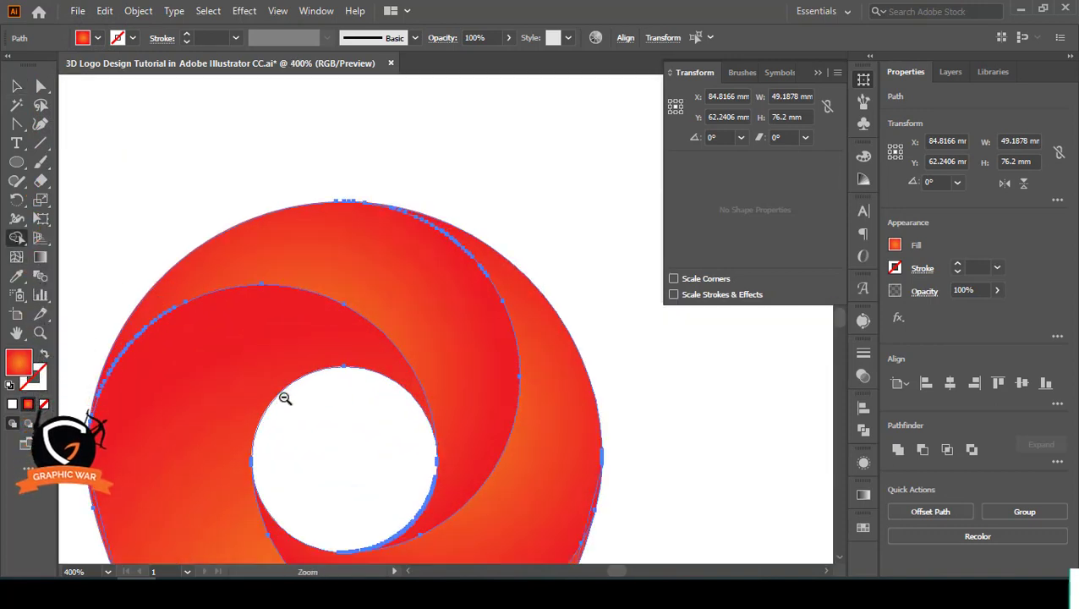
click(17, 86)
click(199, 234)
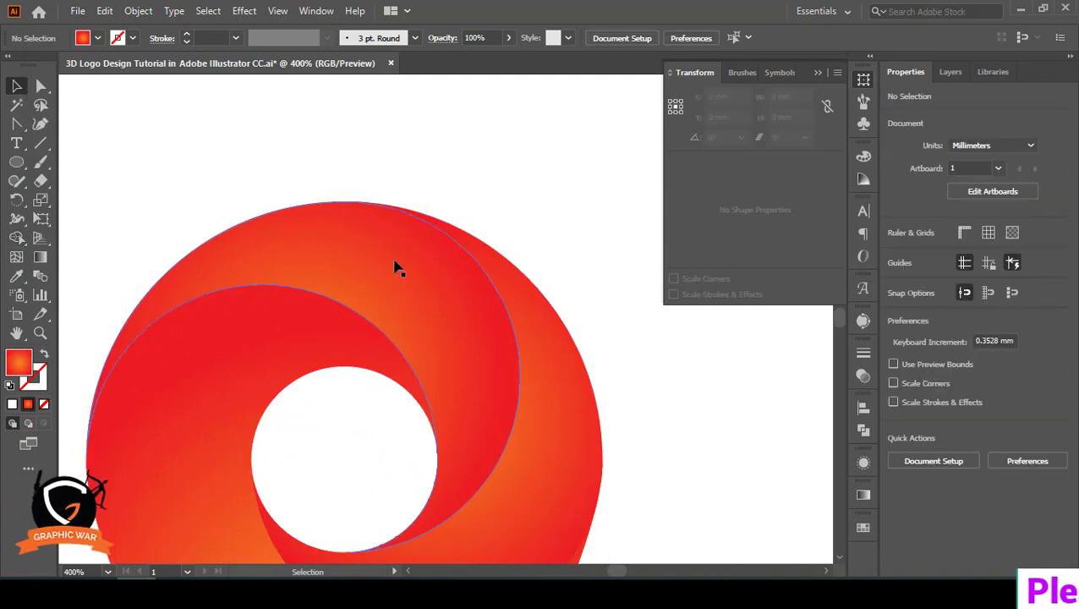
Step: Change the outer (100%) gradient stop of the right swirl blade to pink
ctrl+alt+click(460, 445)
ctrl+alt+click(468, 465)
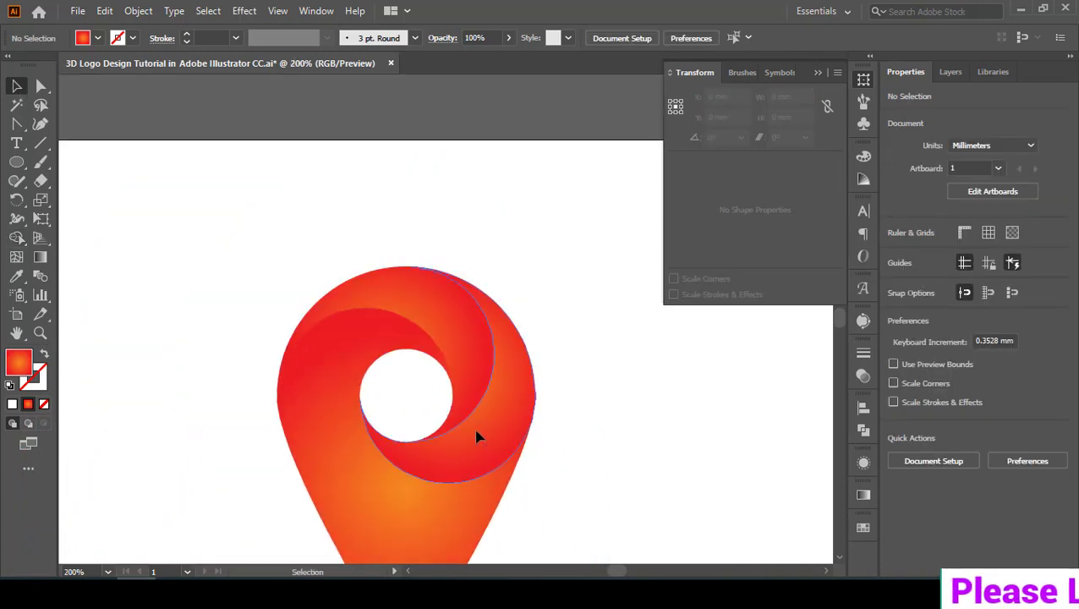
click(476, 436)
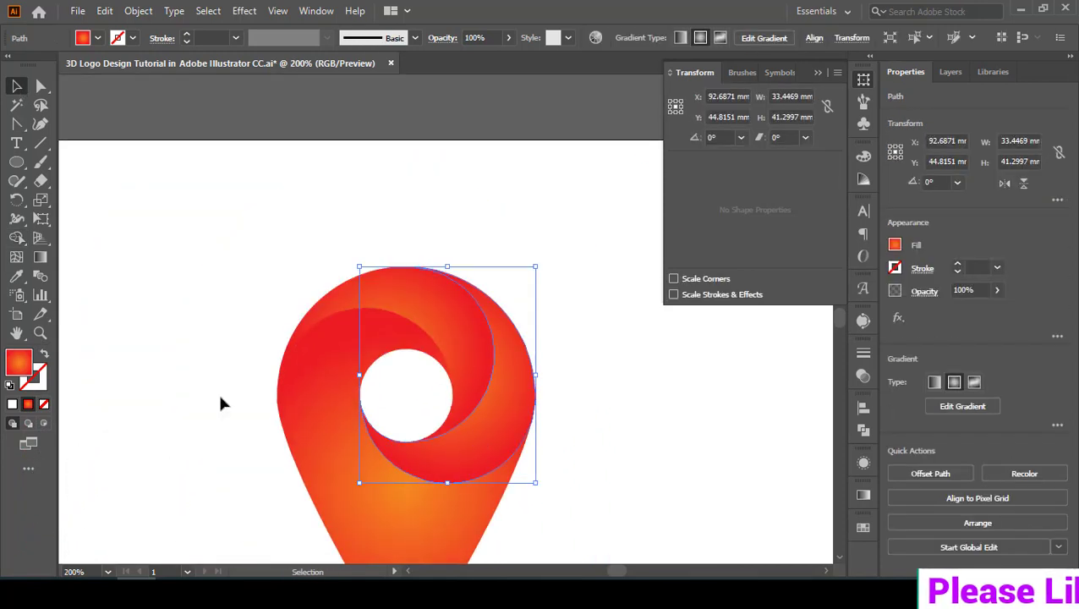
click(863, 495)
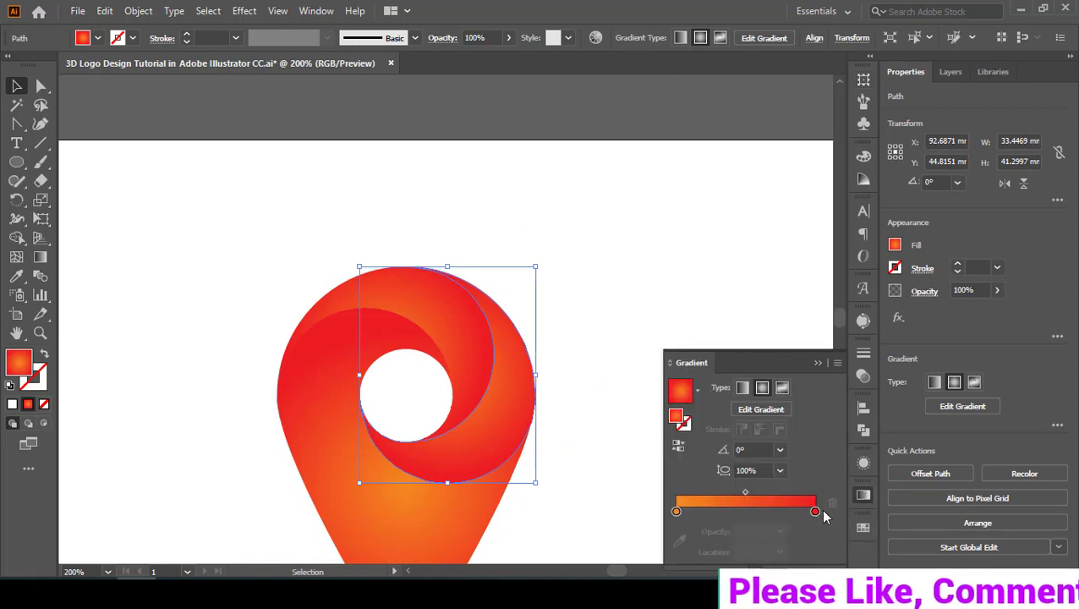
double_click(815, 511)
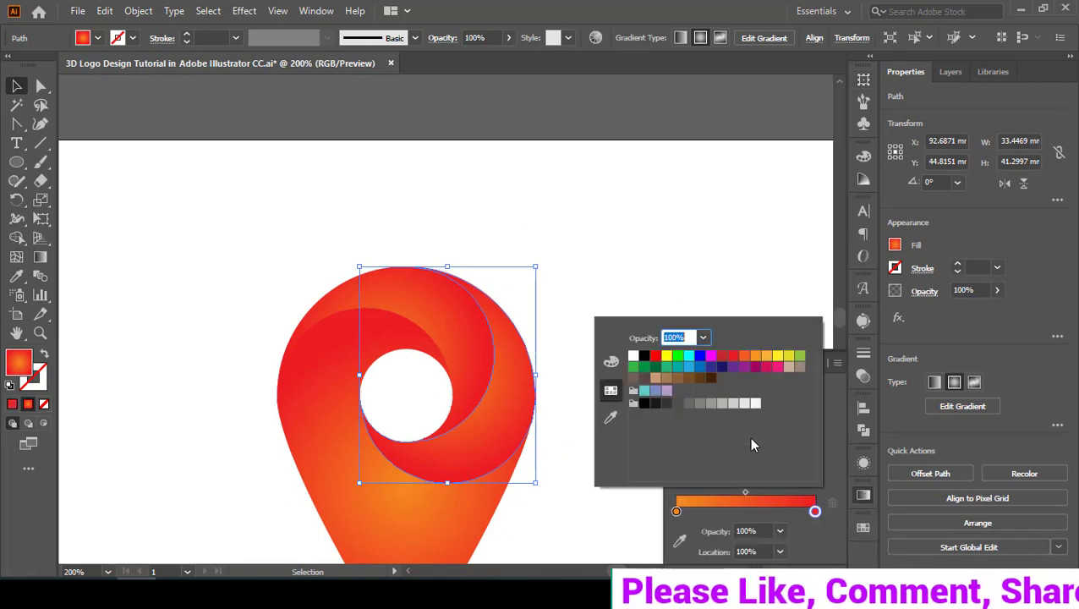
click(775, 369)
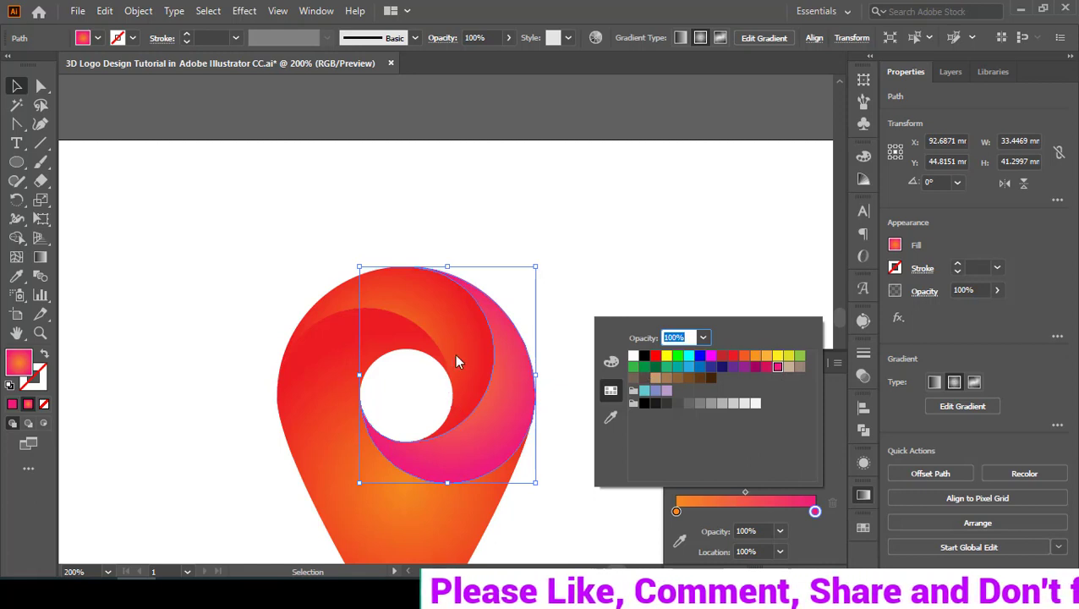
Step: Set the inner (0%) gradient stop of the right swirl blade to RGB Yellow and deselect the blade
click(676, 512)
double_click(676, 511)
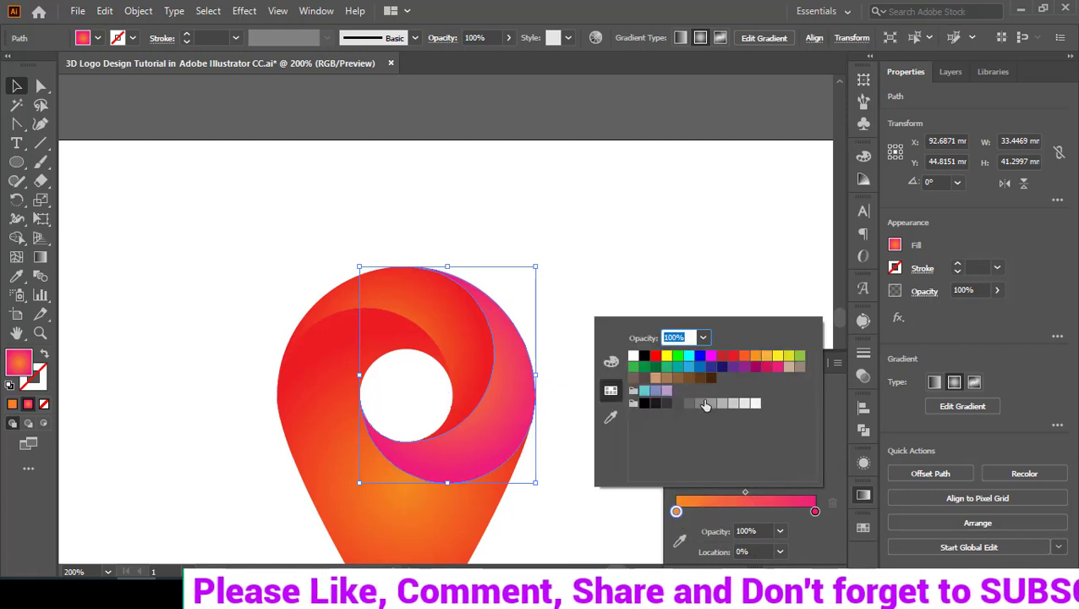
click(699, 367)
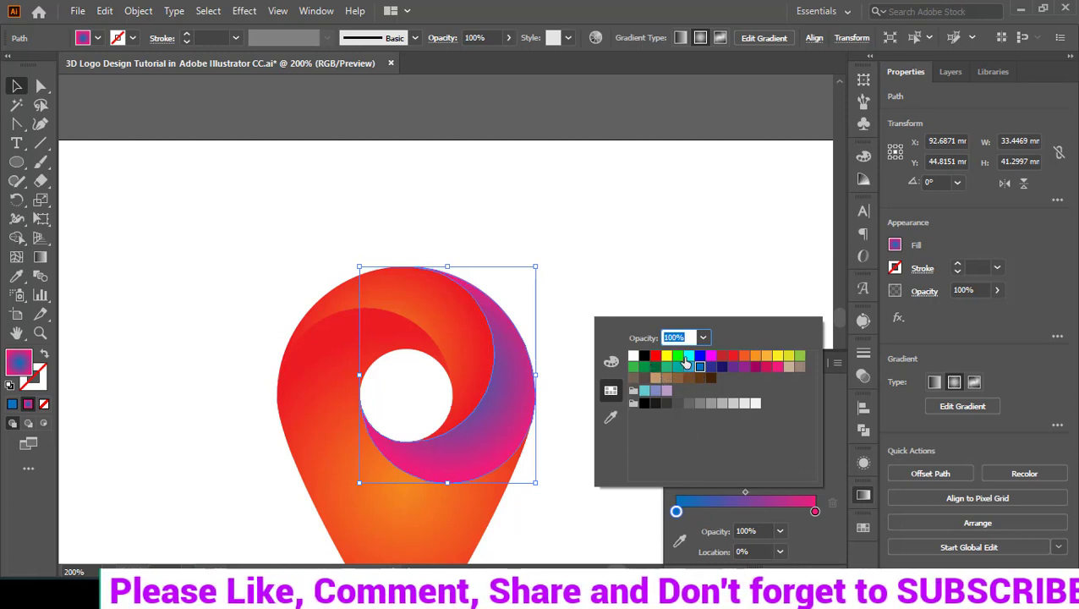
click(669, 358)
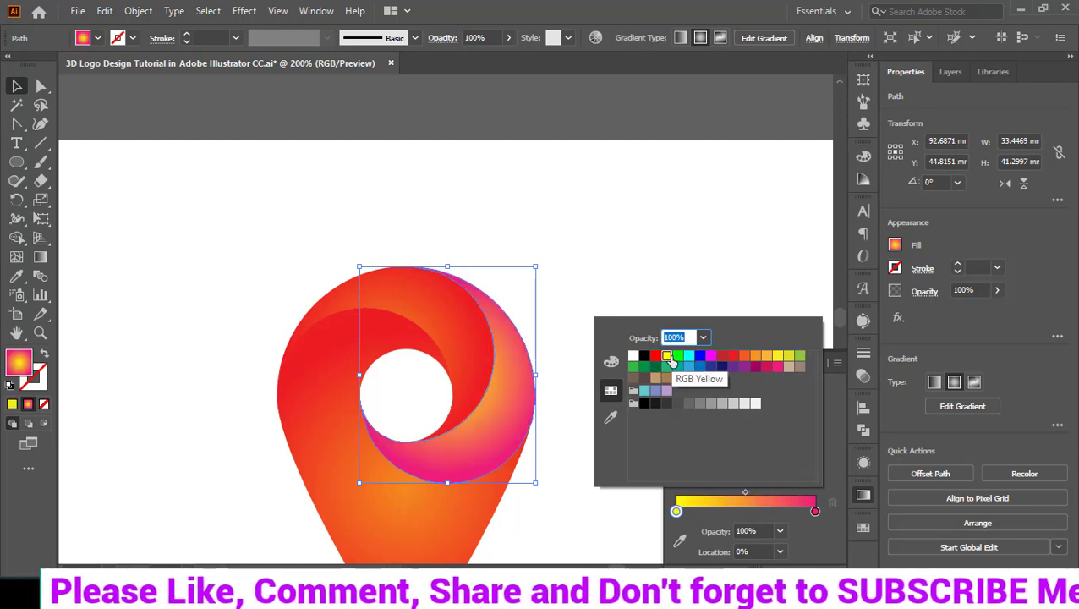
click(639, 181)
click(594, 396)
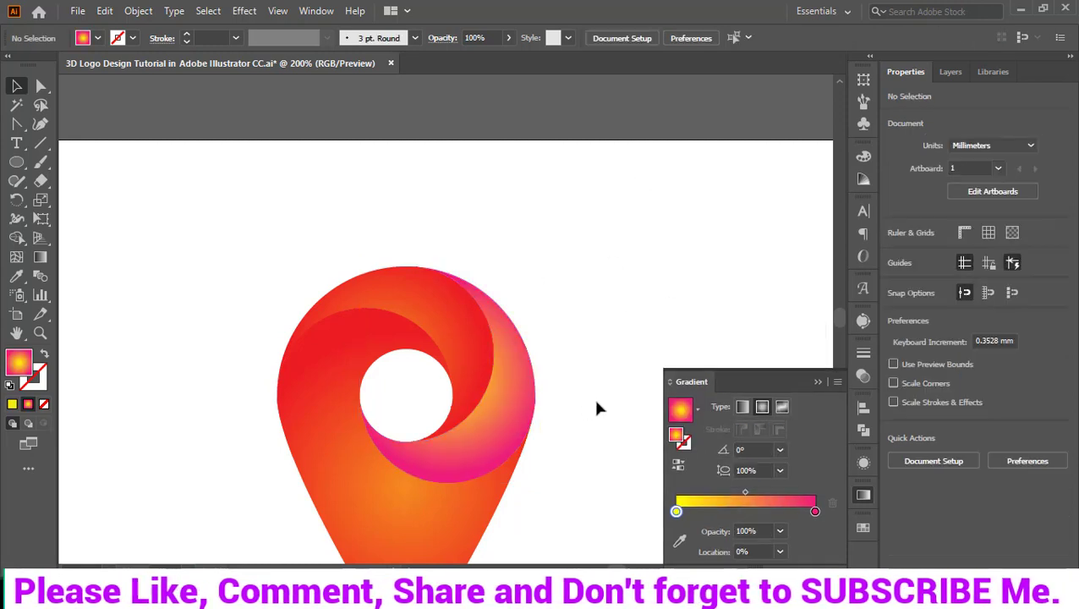
Step: Draw an ellipse with the yellow-to-pink radial gradient beside the pin's upper left as a colour sample
click(474, 361)
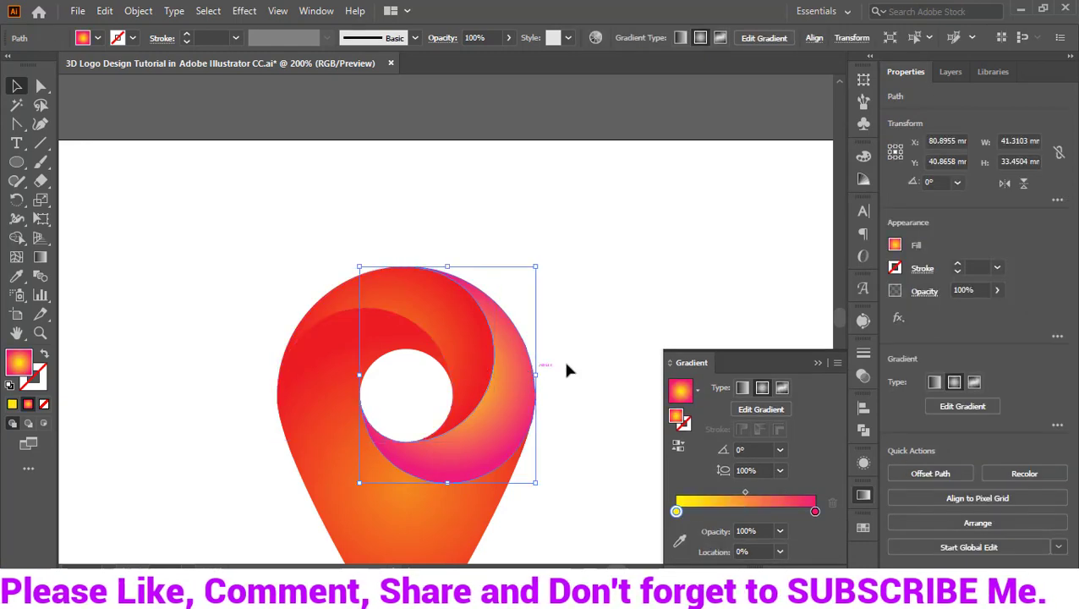
click(601, 319)
click(14, 165)
drag(68, 110, 180, 262)
click(16, 86)
click(290, 432)
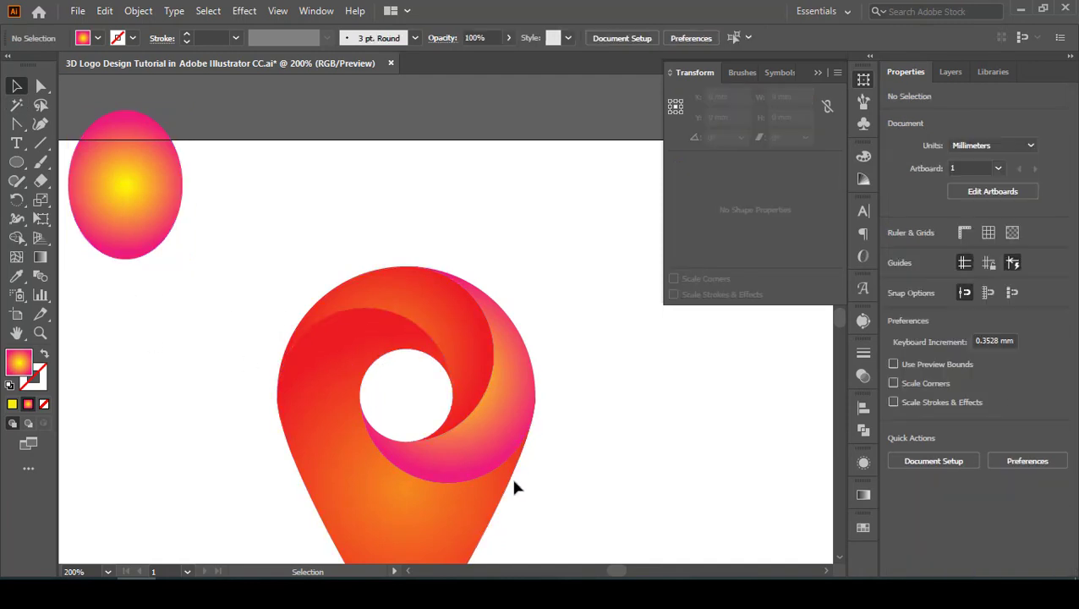
Step: Apply the sample ellipse's yellow-to-pink gradient to the pin body with the Eyedropper
scroll(514, 486, down, 2)
click(418, 448)
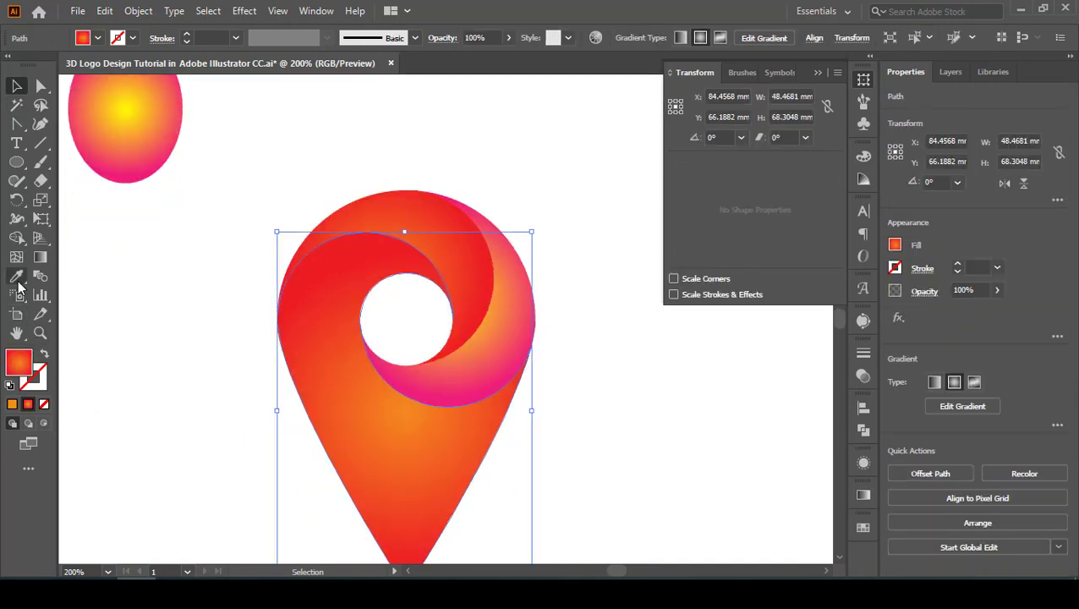
click(17, 279)
click(130, 175)
scroll(280, 334, up, 2)
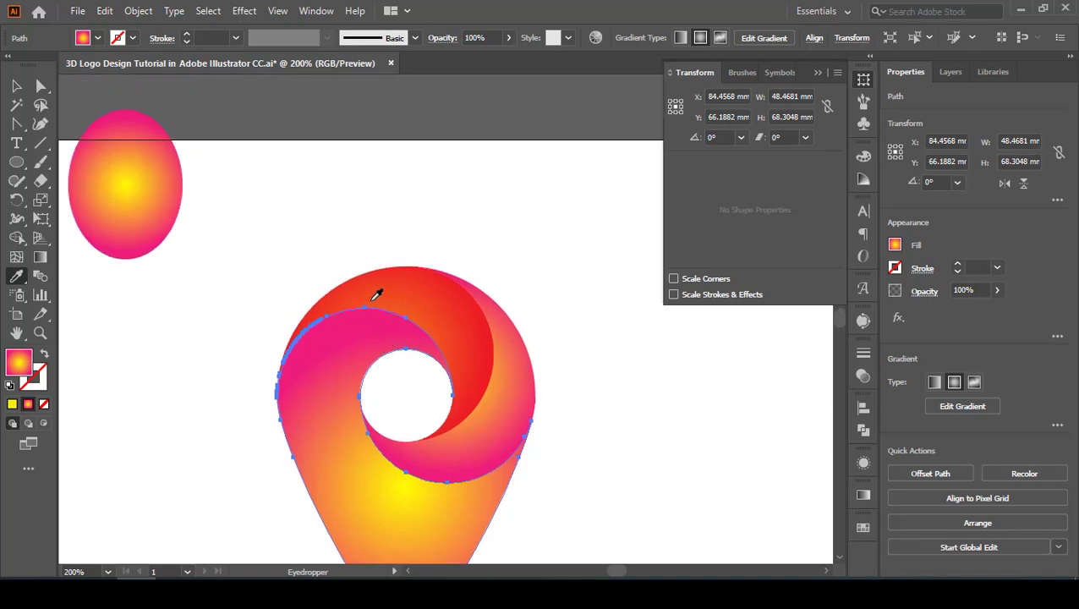
Step: Apply the sample ellipse's yellow-to-pink gradient to the top swirl blade with the Eyedropper
click(17, 87)
click(409, 294)
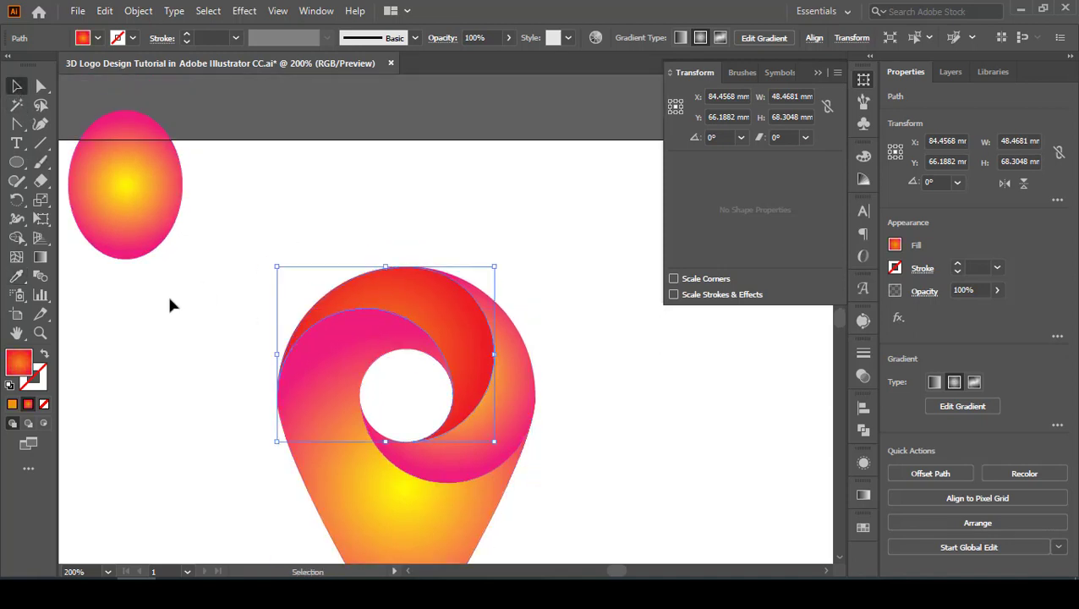
click(18, 278)
click(128, 202)
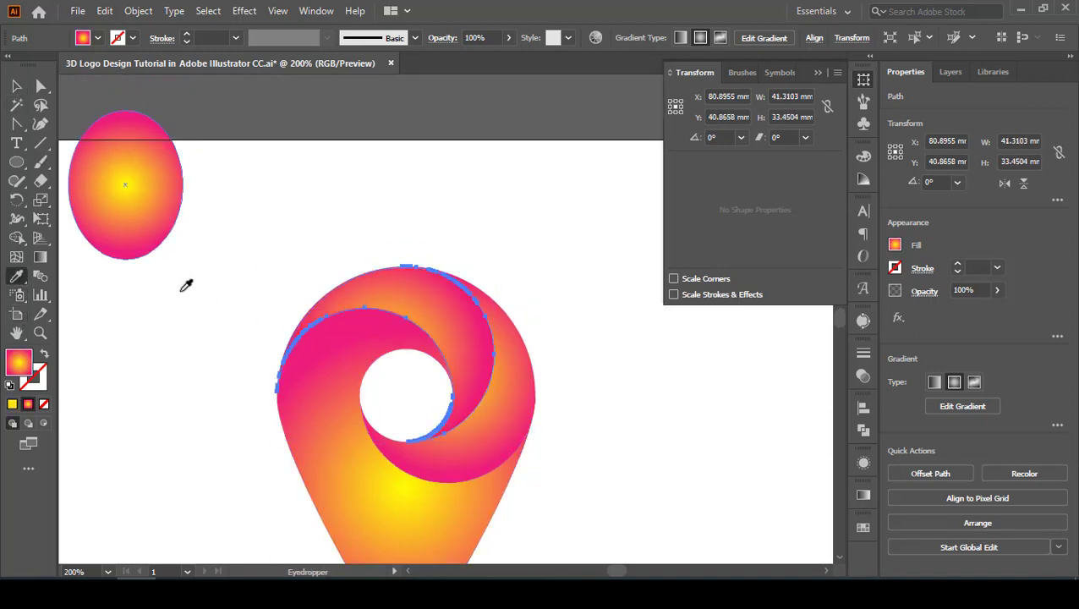
ctrl+alt+click(237, 365)
ctrl+alt+click(240, 387)
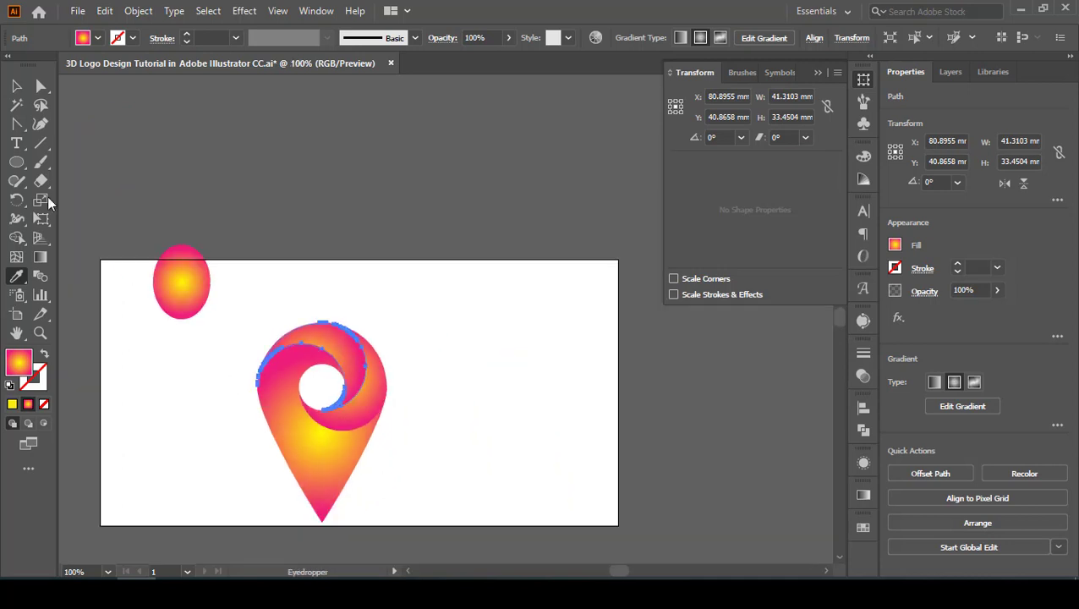
Step: Change the top swirl blade's yellow-to-pink fill from radial to a linear gradient
click(501, 295)
drag(253, 320, 533, 520)
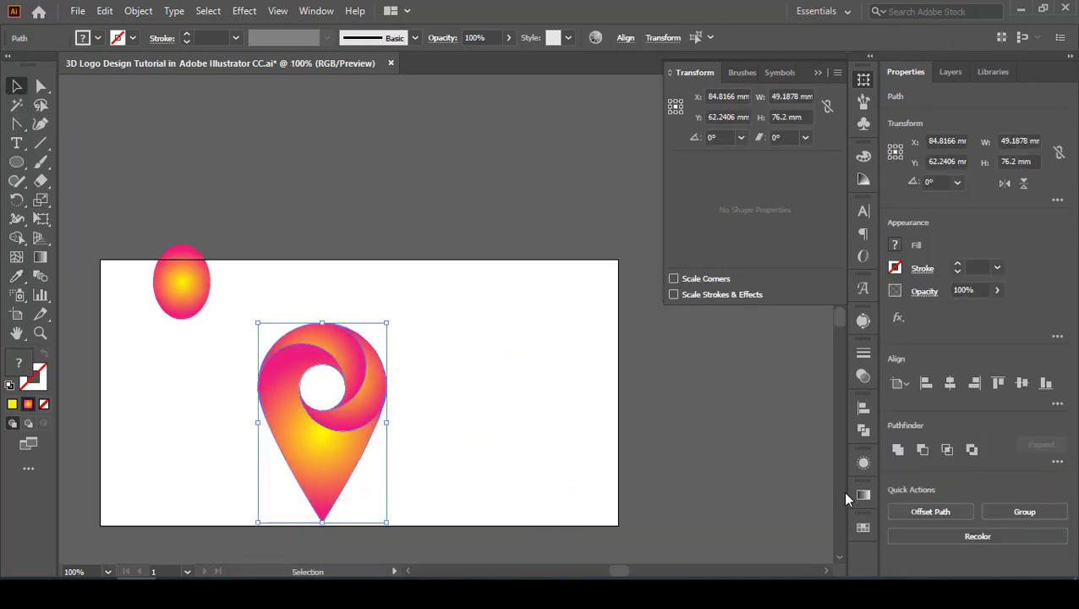
click(862, 496)
click(410, 384)
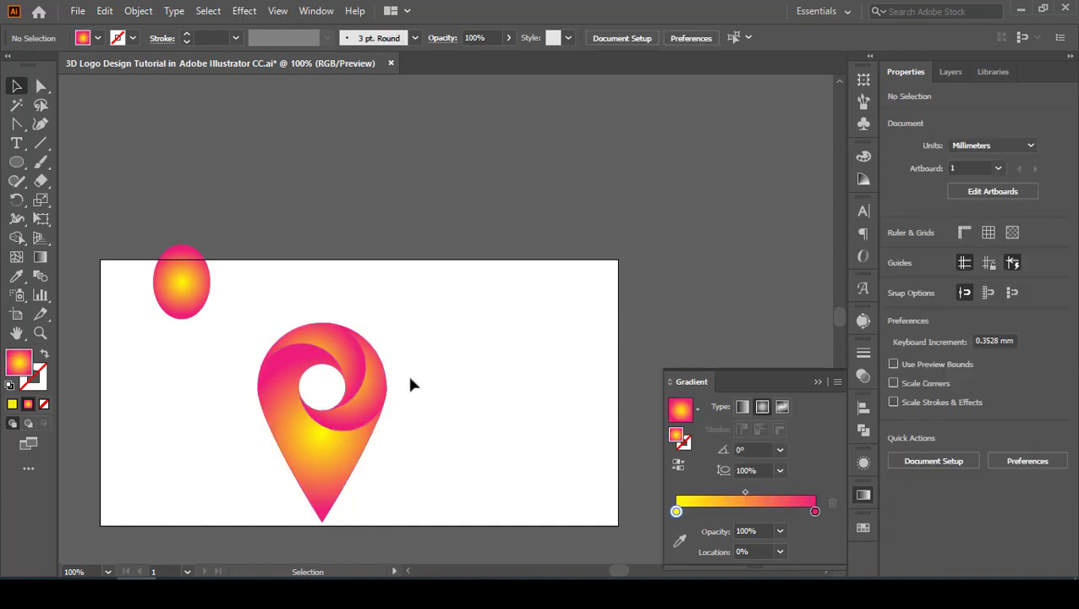
click(350, 360)
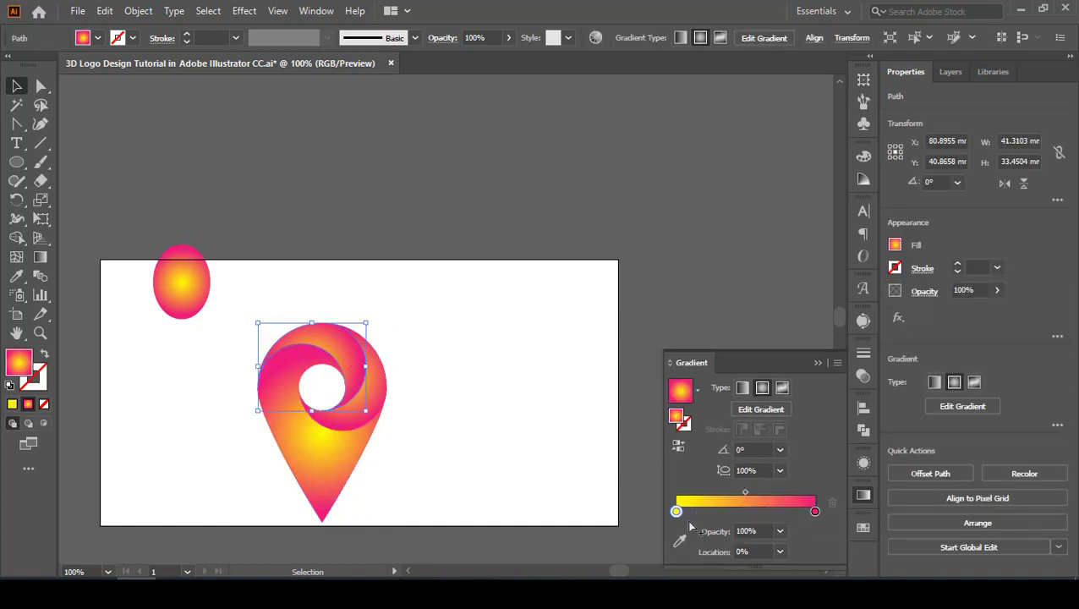
click(737, 388)
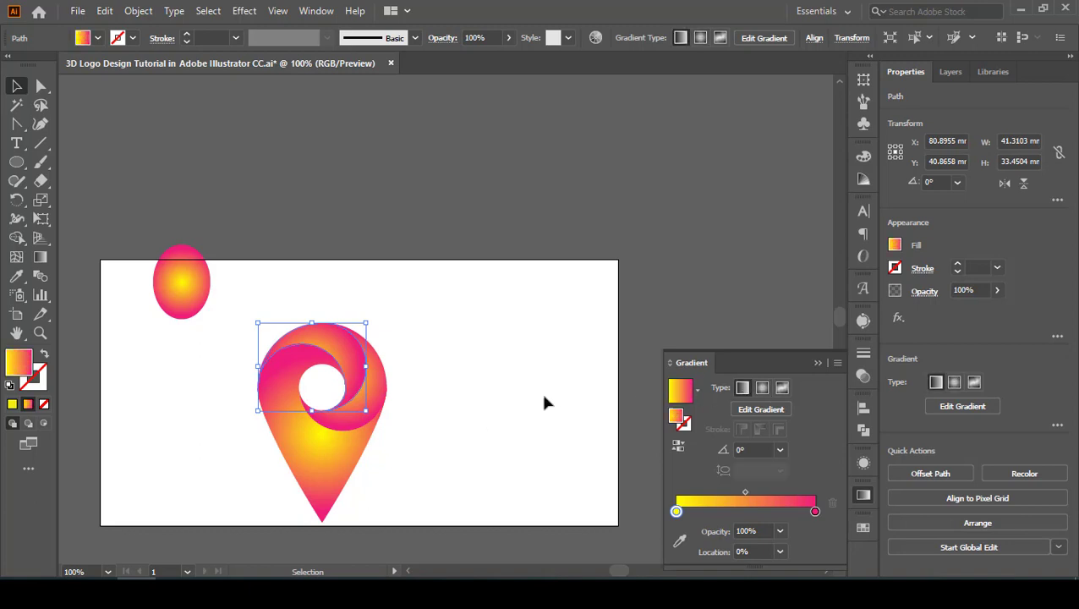
Step: Try applying the linear gradient type to all of the pin's shapes at once, and undo it
click(465, 414)
drag(257, 338, 426, 532)
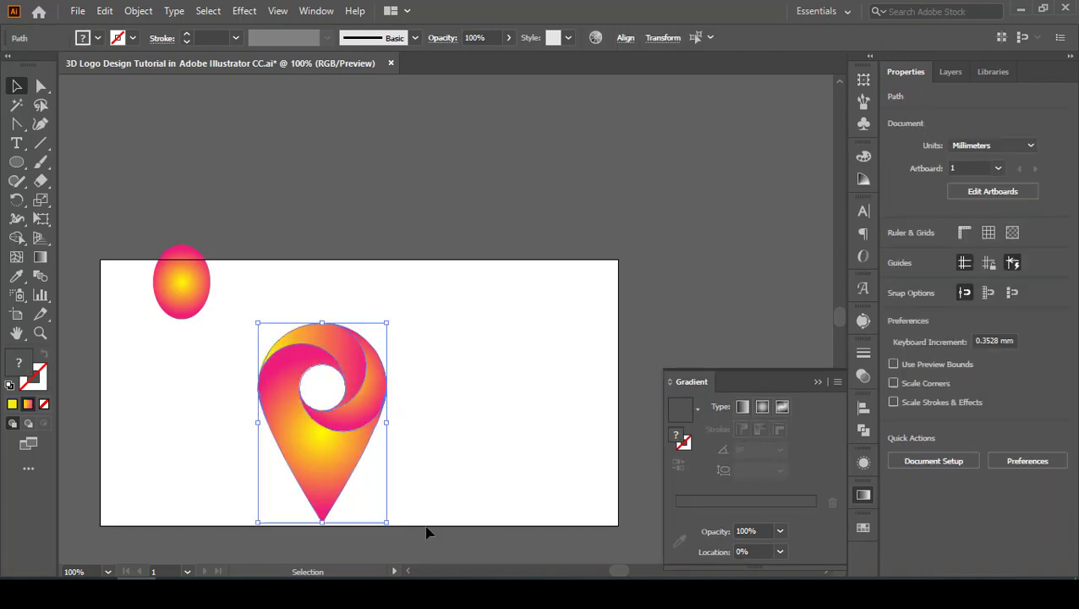
click(743, 408)
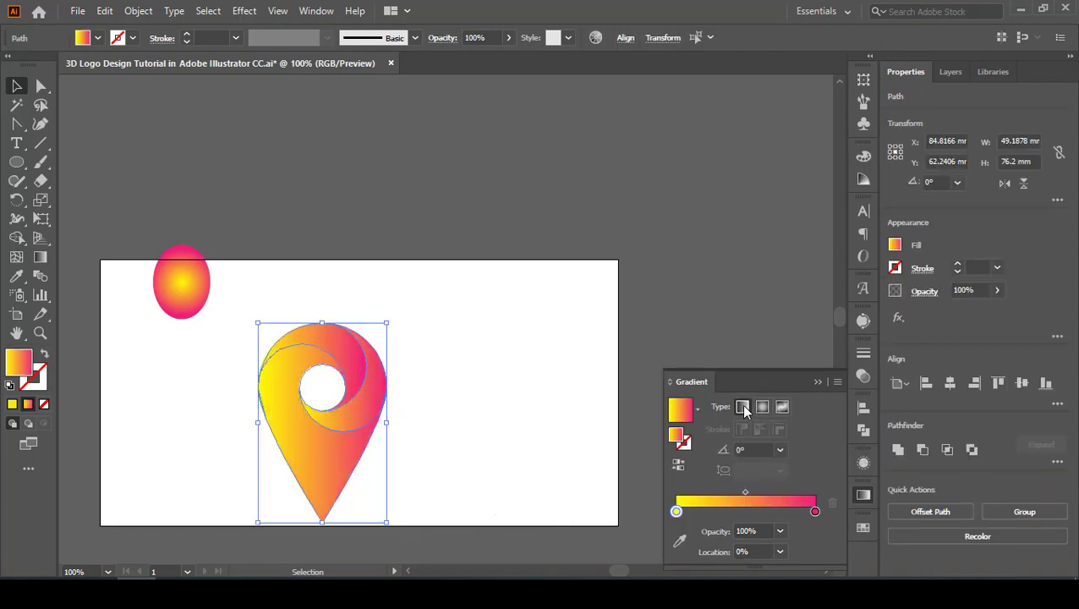
click(584, 479)
key(ctrl+z)
key(ctrl+z)
key(ctrl+z)
key(ctrl+z)
key(ctrl+z)
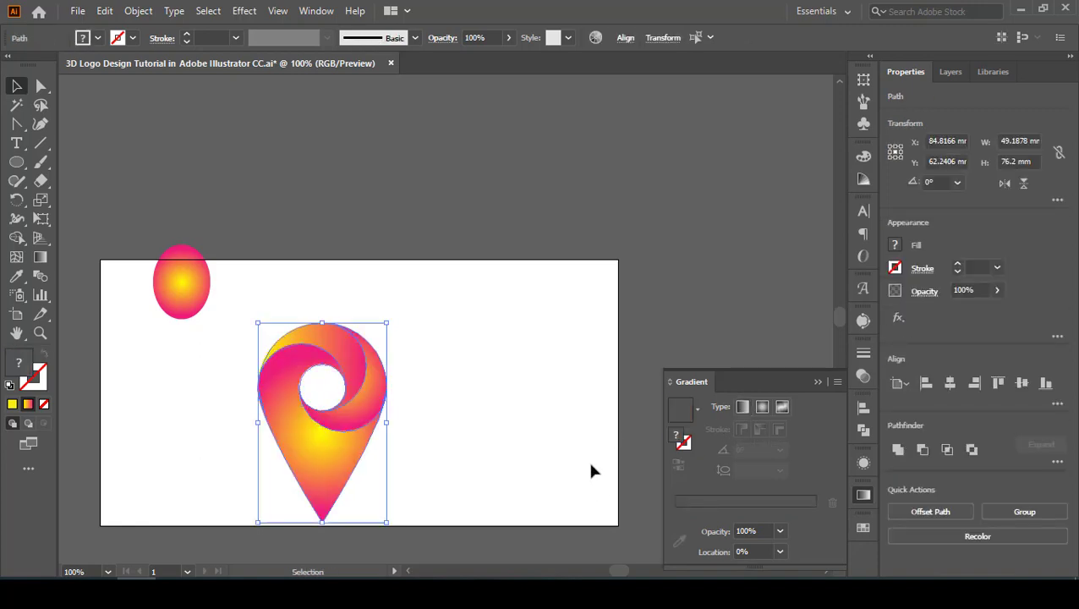
Step: Change the pin body and the right swirl blade to linear gradients one at a time
click(344, 484)
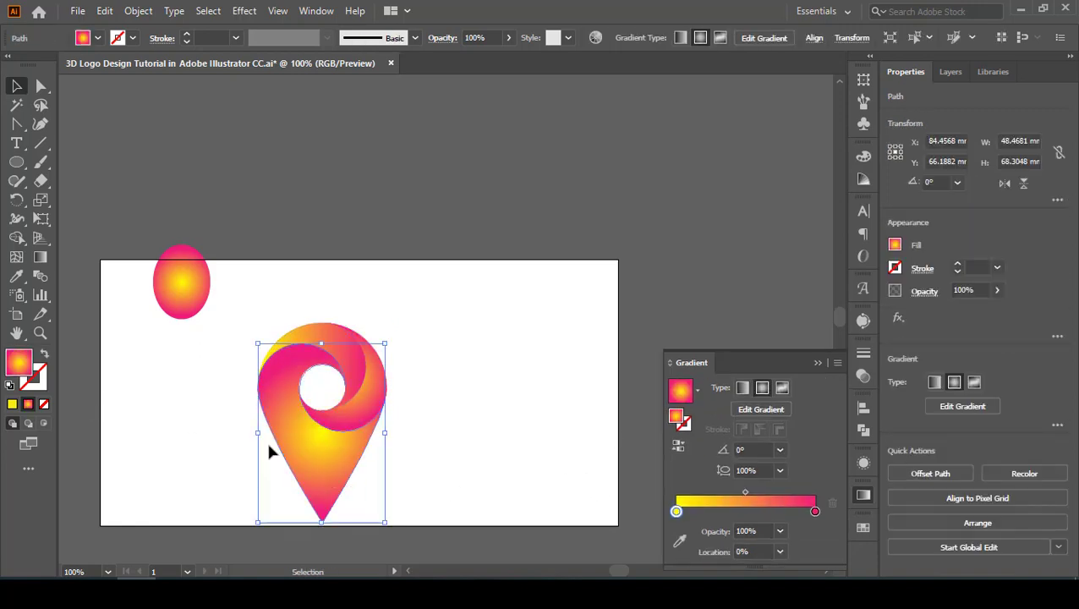
click(742, 388)
click(477, 479)
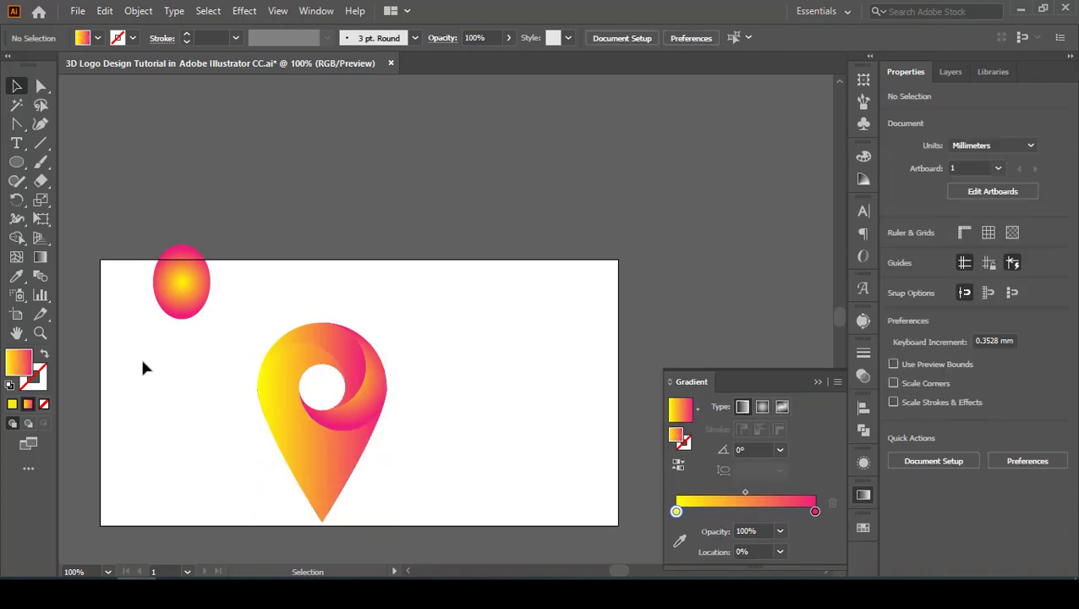
click(336, 351)
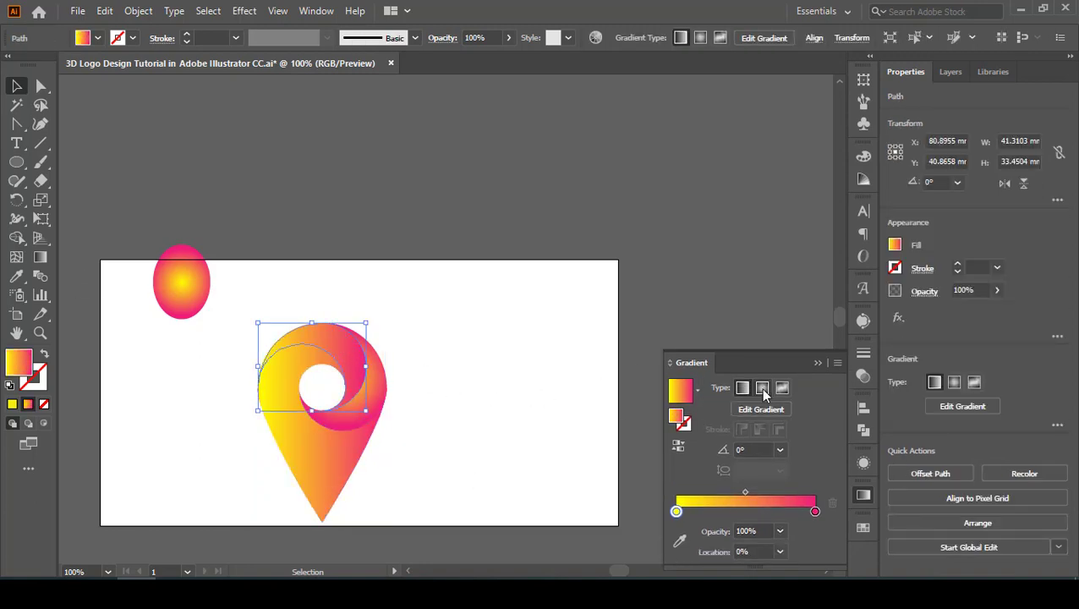
click(384, 389)
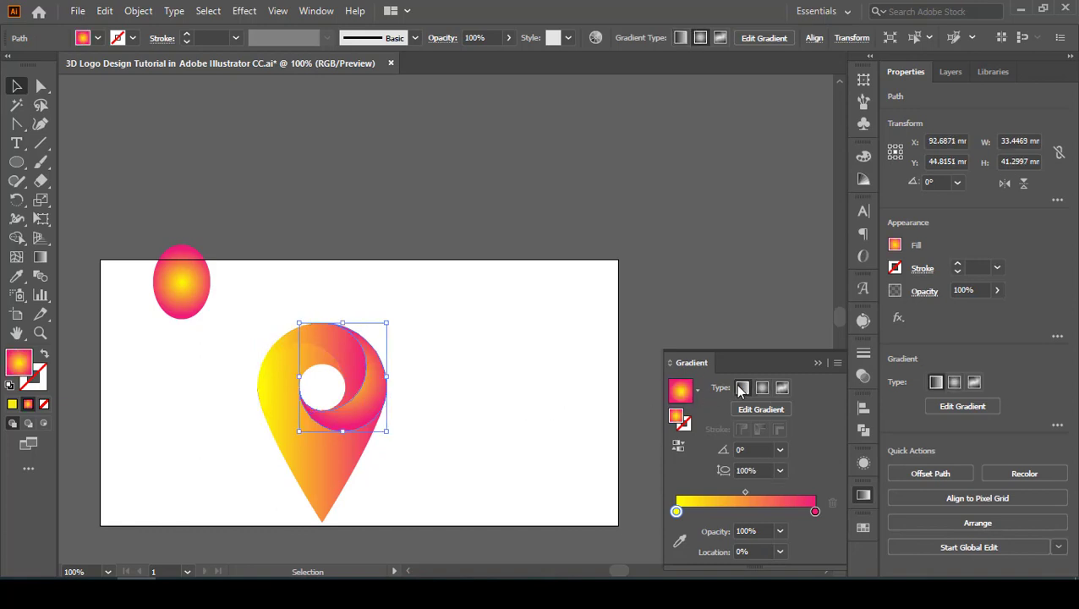
click(742, 388)
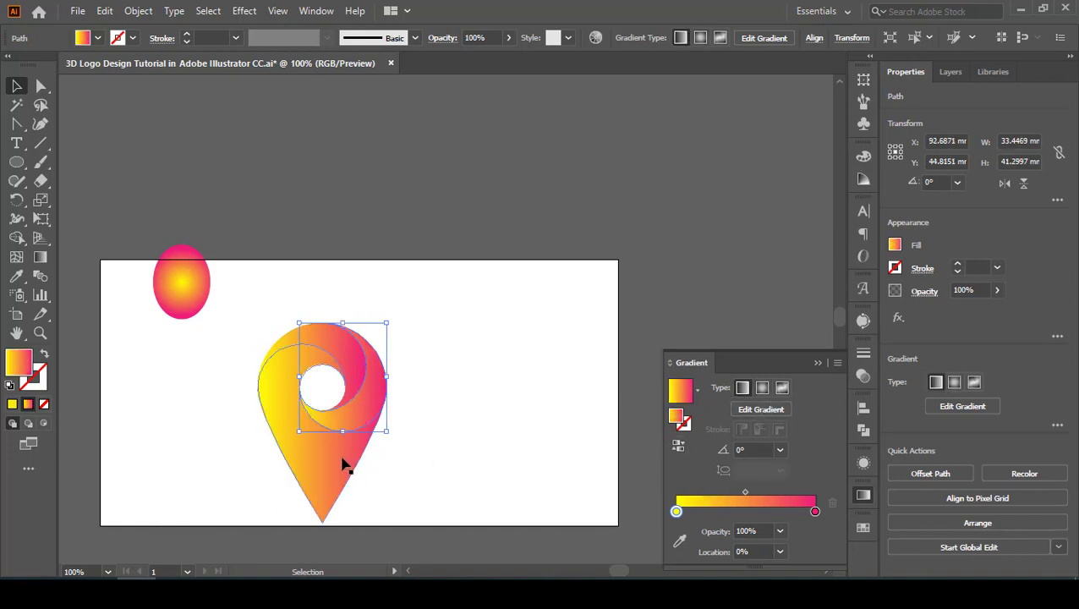
click(342, 464)
click(469, 438)
Step: Redirect the pin body's linear gradient from yellow at the tip to pink at the top, and shift its midpoint toward yellow
ctrl+click(353, 403)
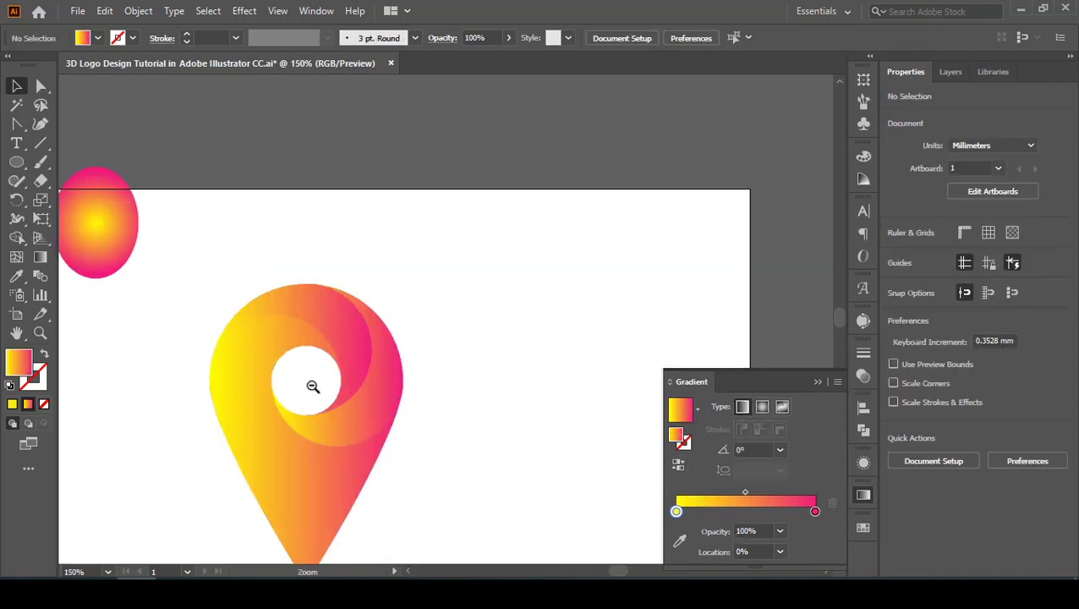
click(267, 357)
click(40, 258)
key(ctrl+minus)
key(ctrl+minus)
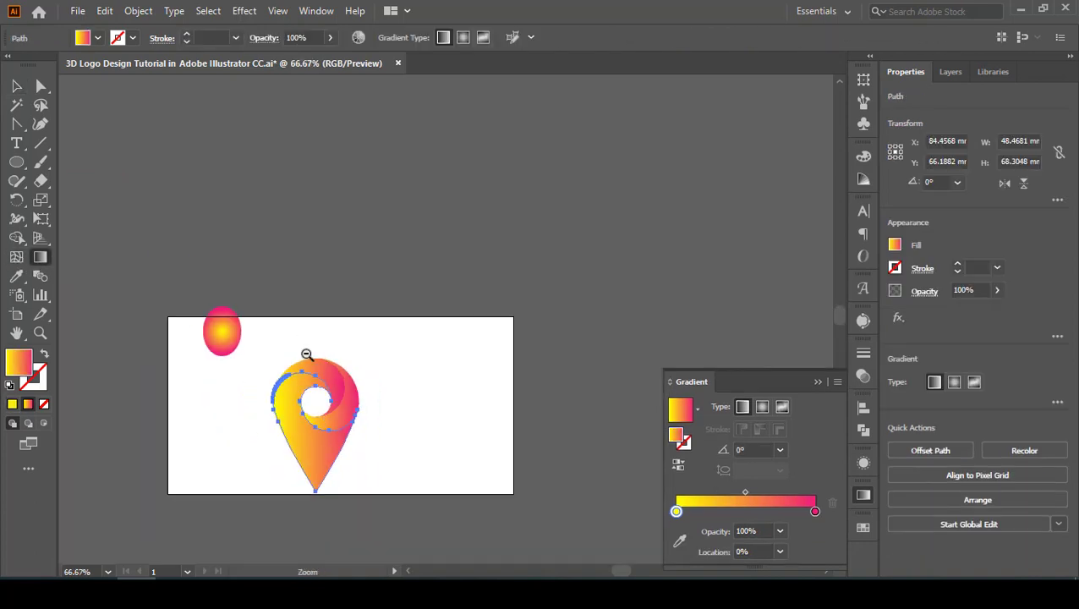
drag(304, 325, 285, 403)
drag(324, 499, 309, 361)
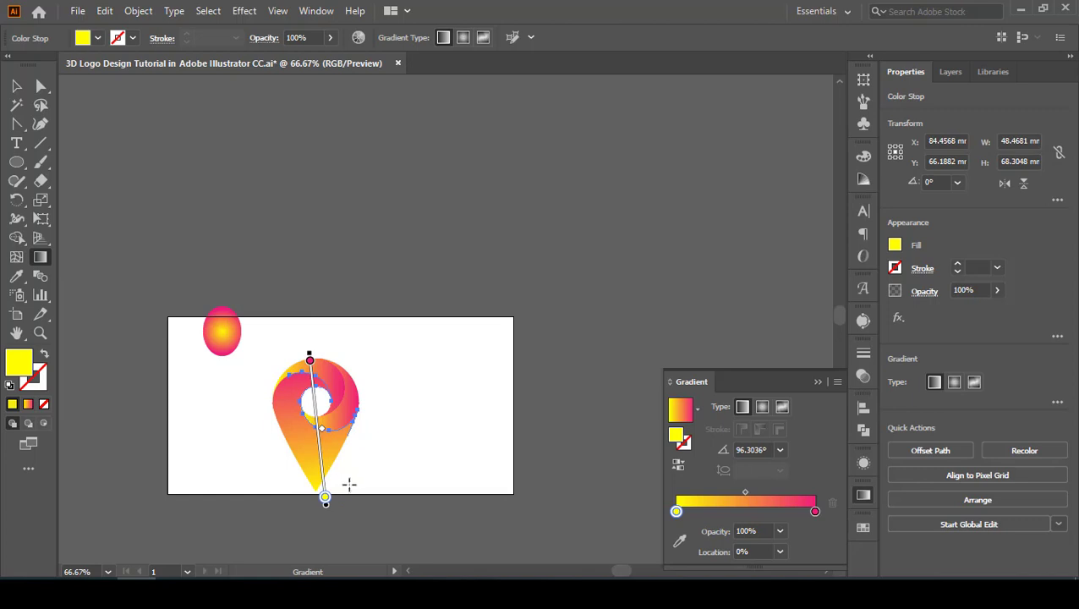
drag(321, 433, 323, 439)
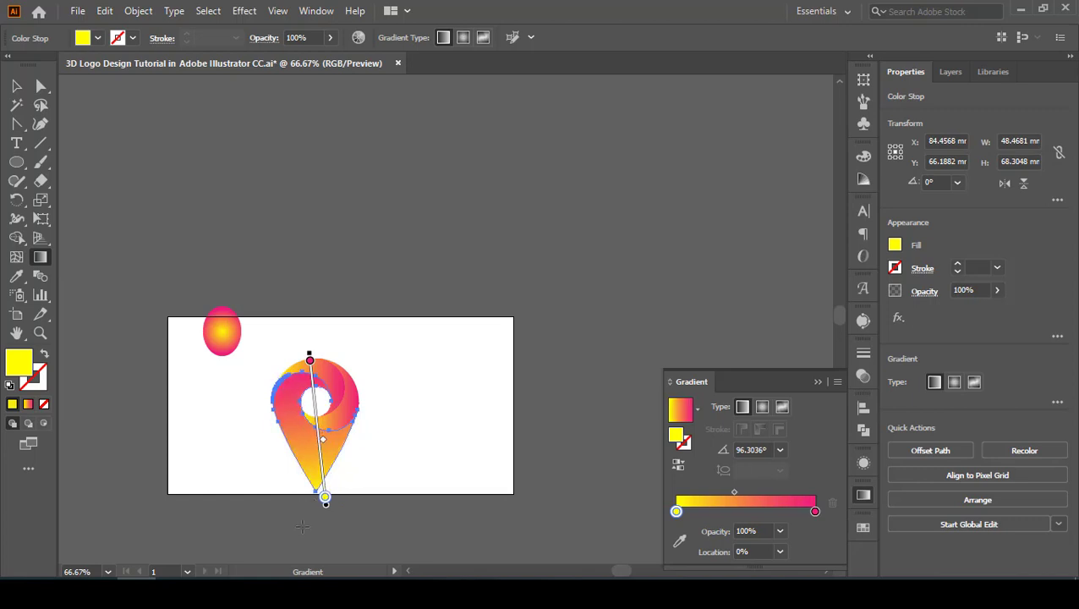
Step: Redraw the pin body's gradient longer than the shape at about 94.6°, and move its midpoint slightly closer to yellow
drag(302, 526, 304, 293)
key(ctrl+1)
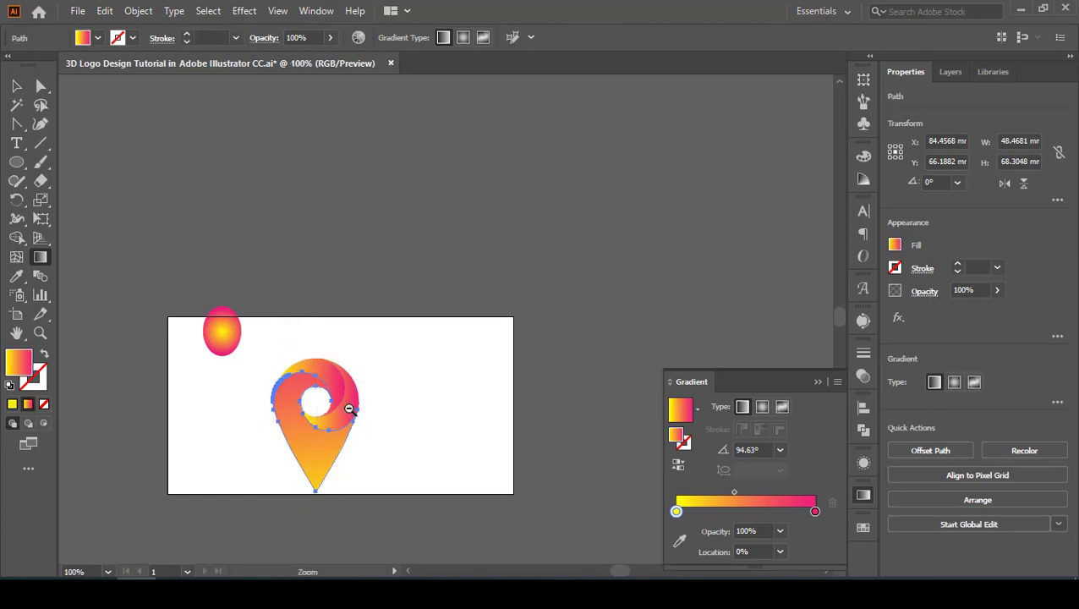
scroll(349, 408, up, 1)
drag(348, 409, 353, 342)
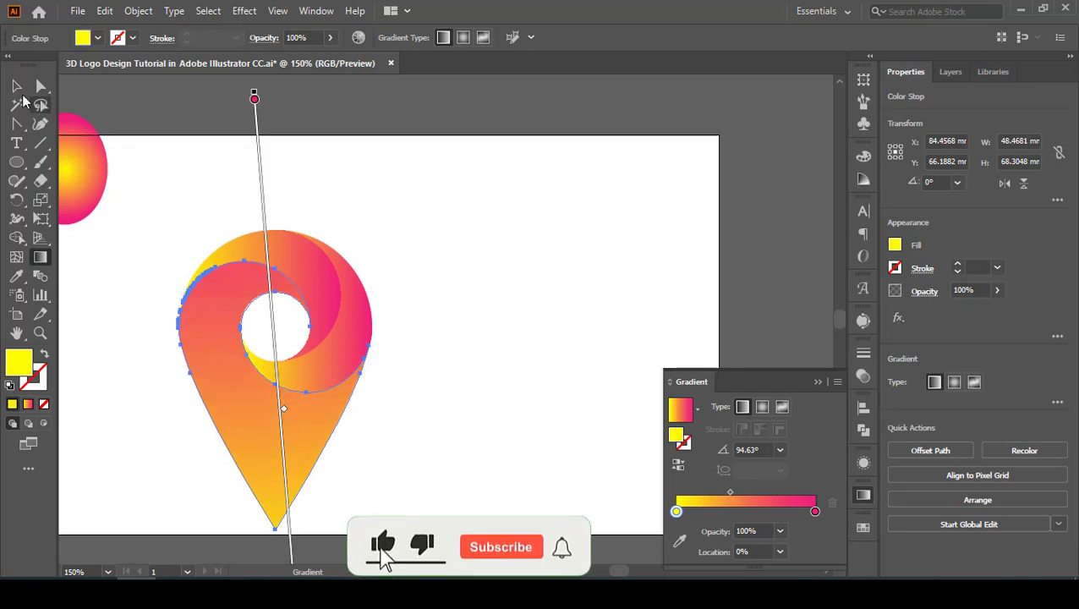
click(16, 85)
click(135, 196)
Step: Redirect the right swirl blade's gradient from yellow above the blade to pink below it, at about -93.7°
click(341, 346)
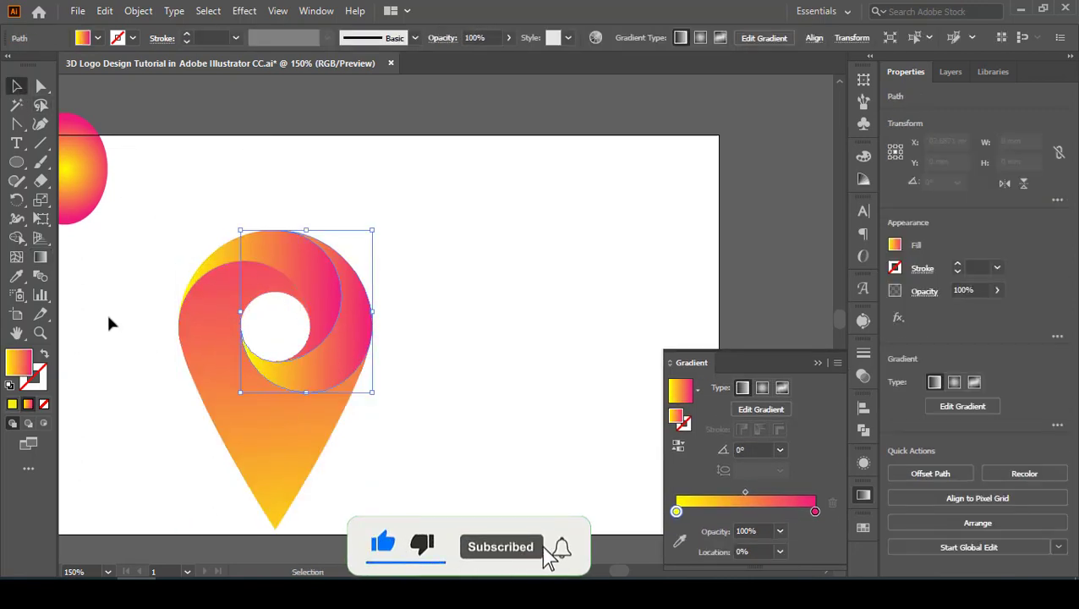
key(g)
drag(314, 199, 299, 421)
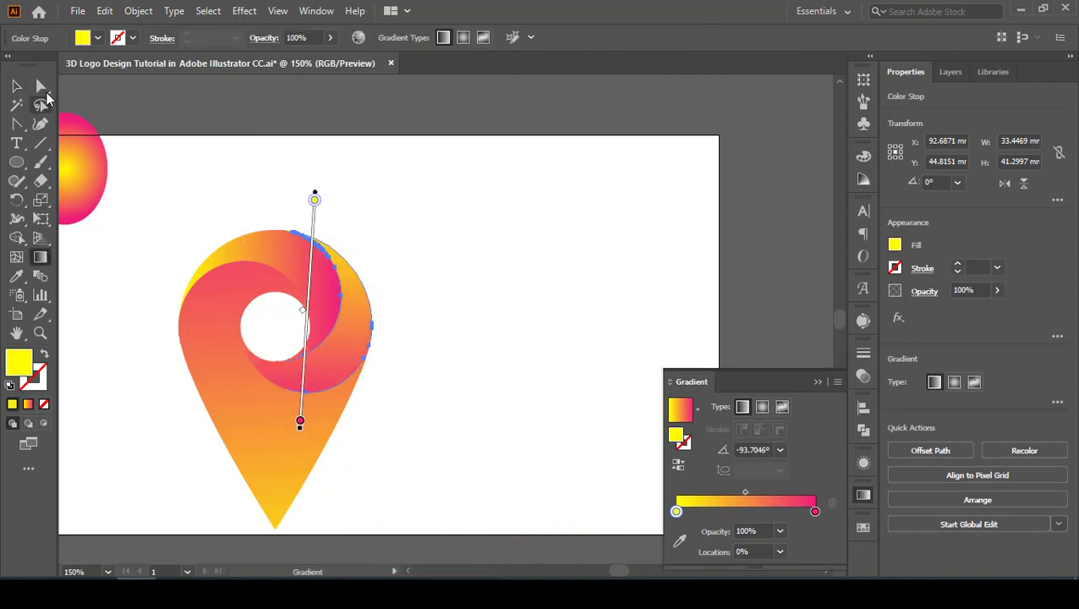
click(17, 86)
click(191, 187)
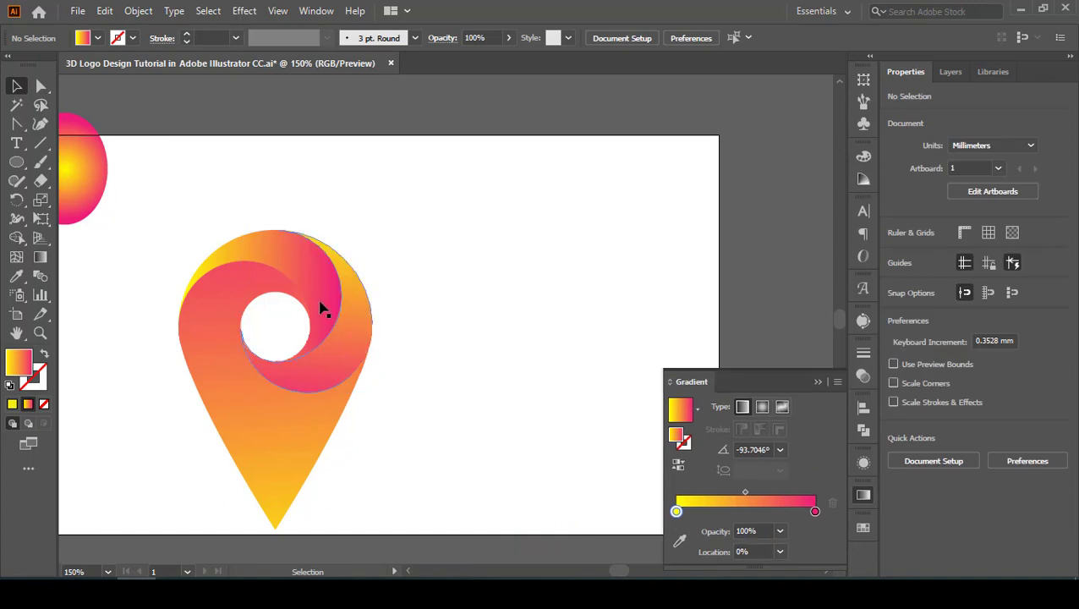
Step: Redirect the top swirl blade's gradient diagonally from upper-left yellow to lower-right pink at about -61.2°, and shift its midpoint toward yellow
click(338, 324)
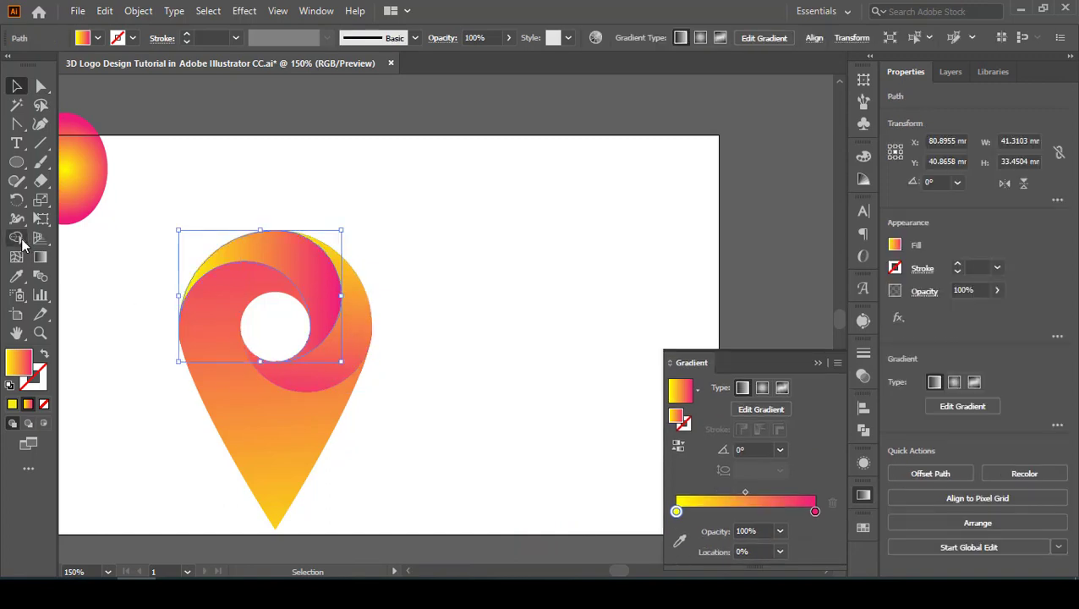
click(41, 258)
drag(192, 178, 316, 406)
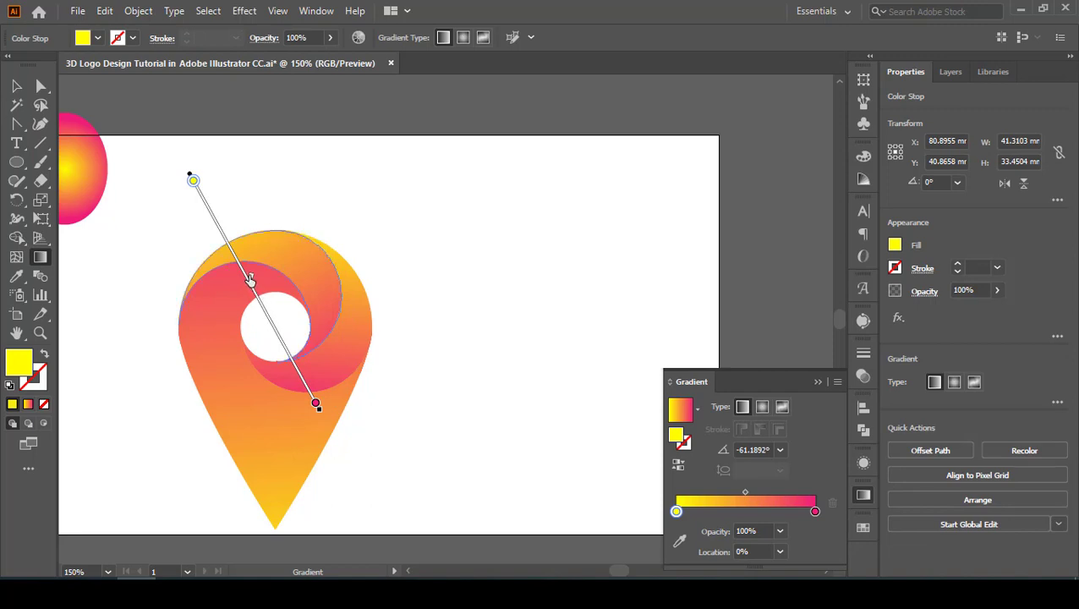
drag(248, 268, 246, 266)
click(16, 86)
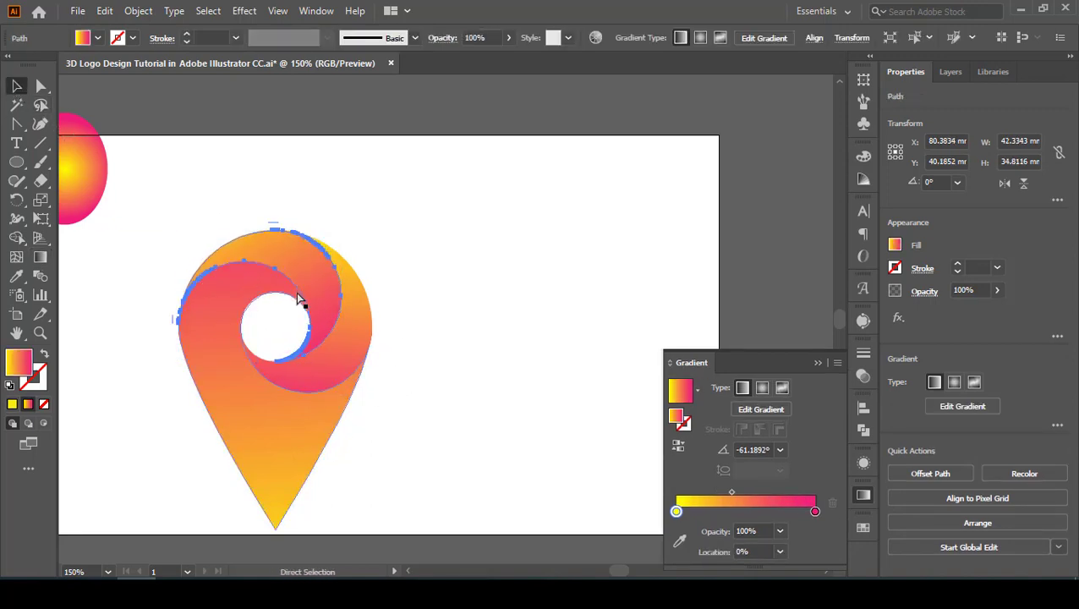
key(ctrl+z)
click(408, 242)
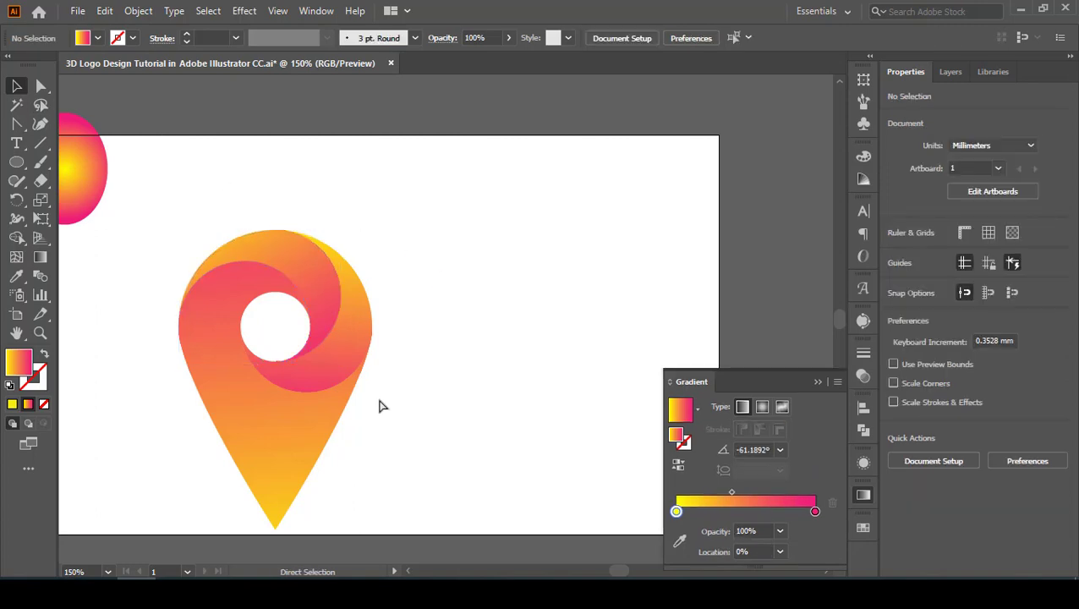
Step: Try shortening the pin body by moving its bottom tip anchor point upward, and undo the move
ctrl+alt+click(335, 414)
ctrl+click(333, 416)
ctrl+click(333, 415)
drag(331, 415, 361, 350)
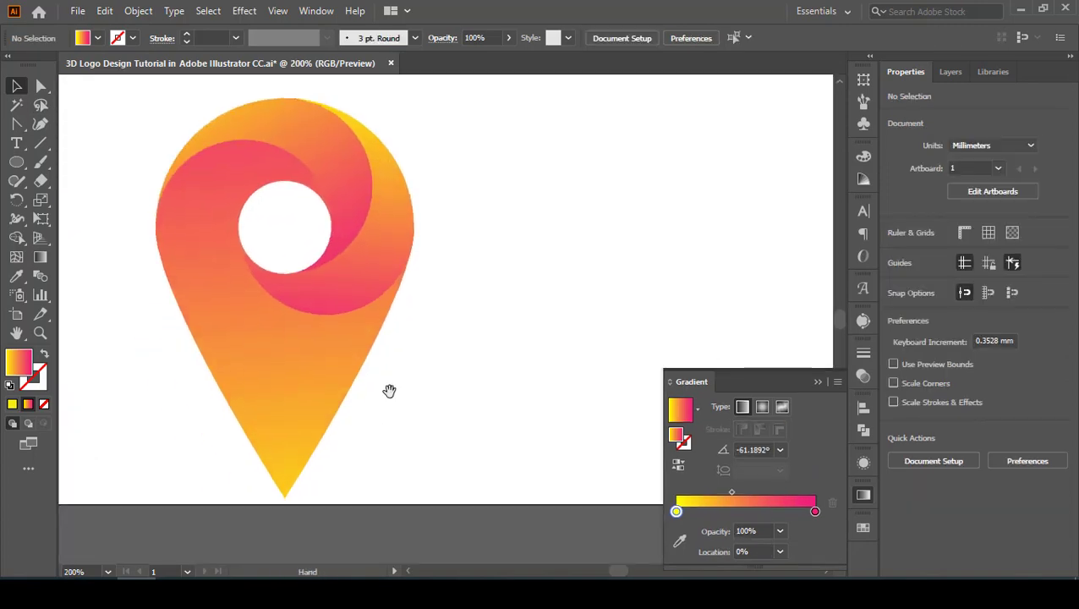
scroll(381, 406, down, 1)
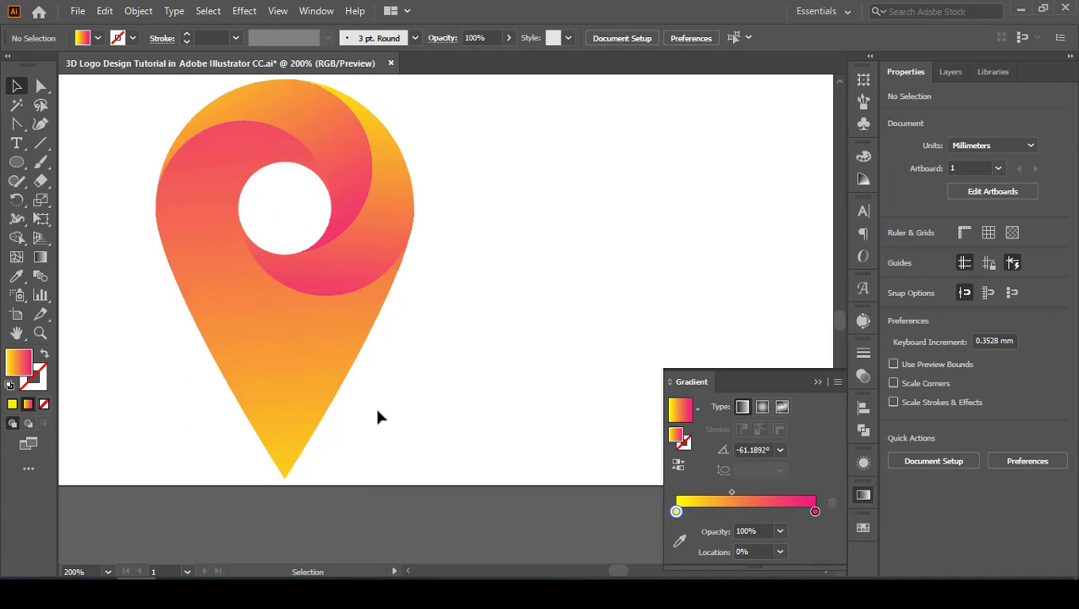
click(310, 351)
click(482, 420)
click(287, 467)
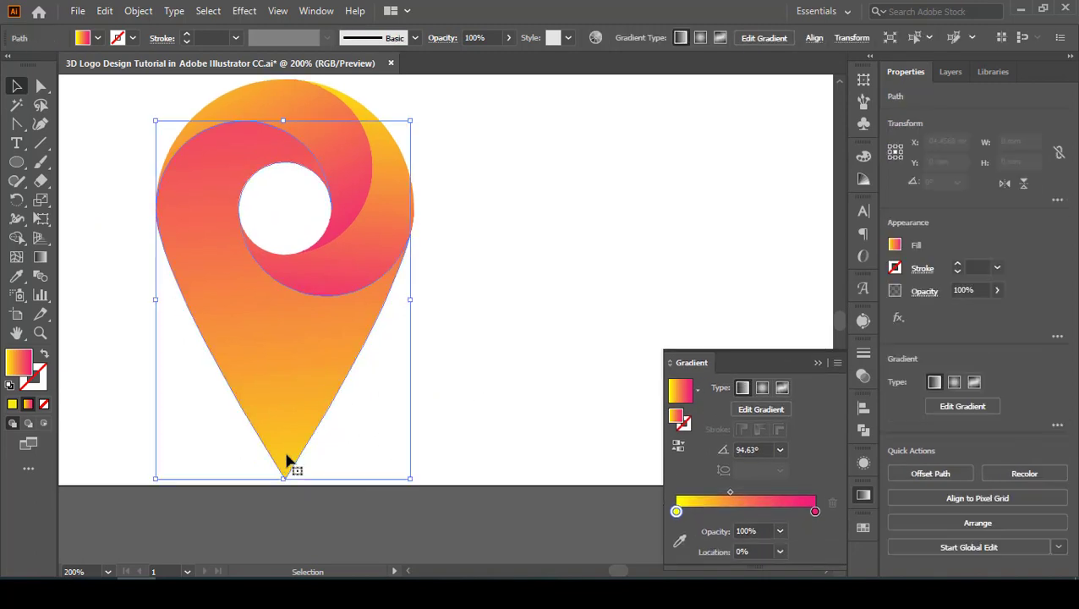
key(a)
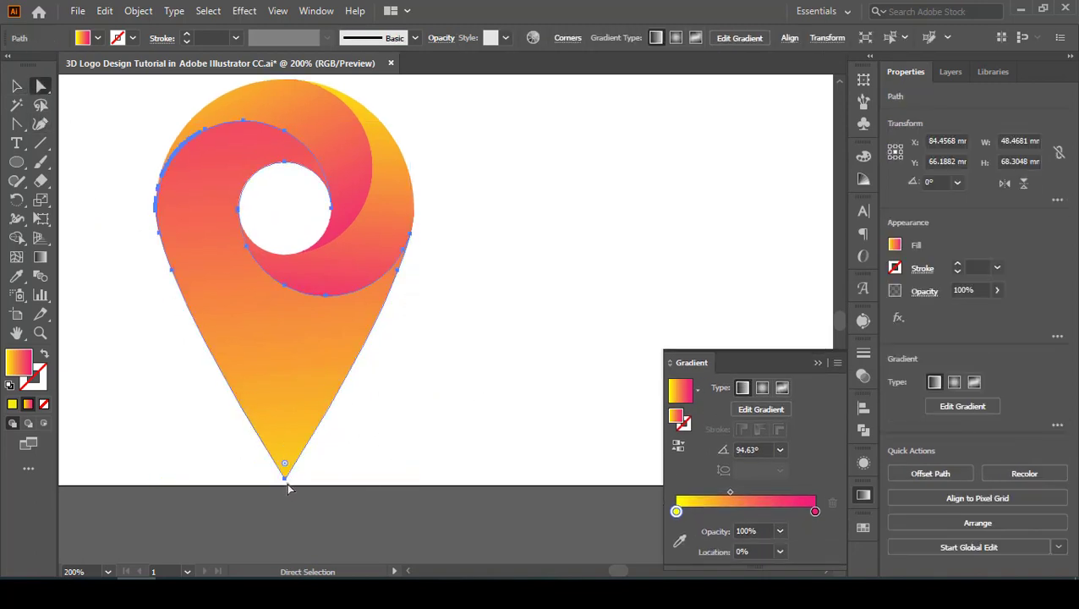
drag(286, 481, 285, 438)
click(386, 443)
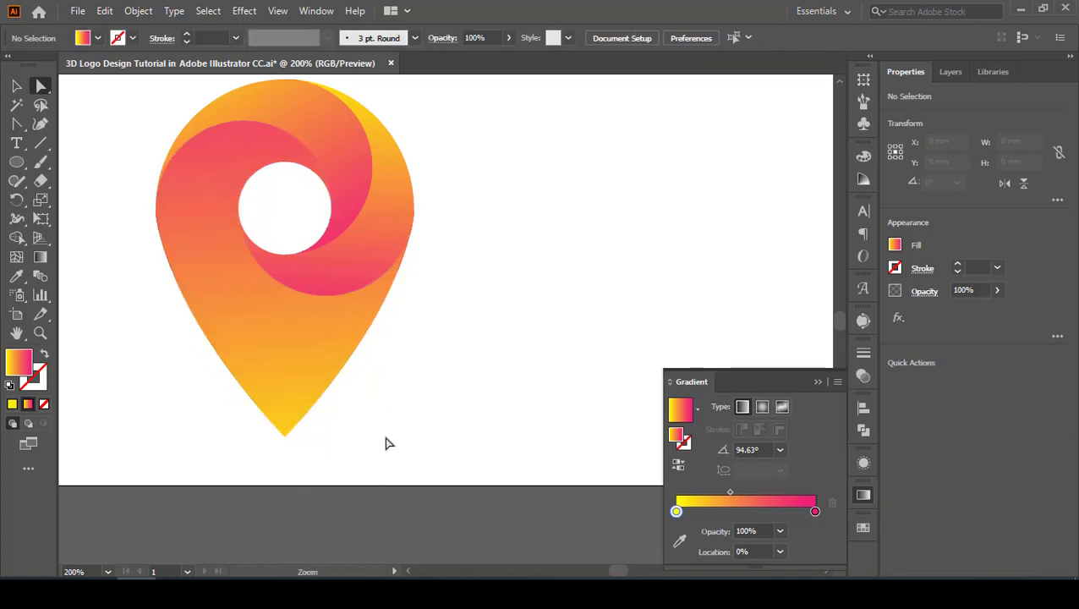
ctrl+alt+click(387, 438)
key(ctrl+z)
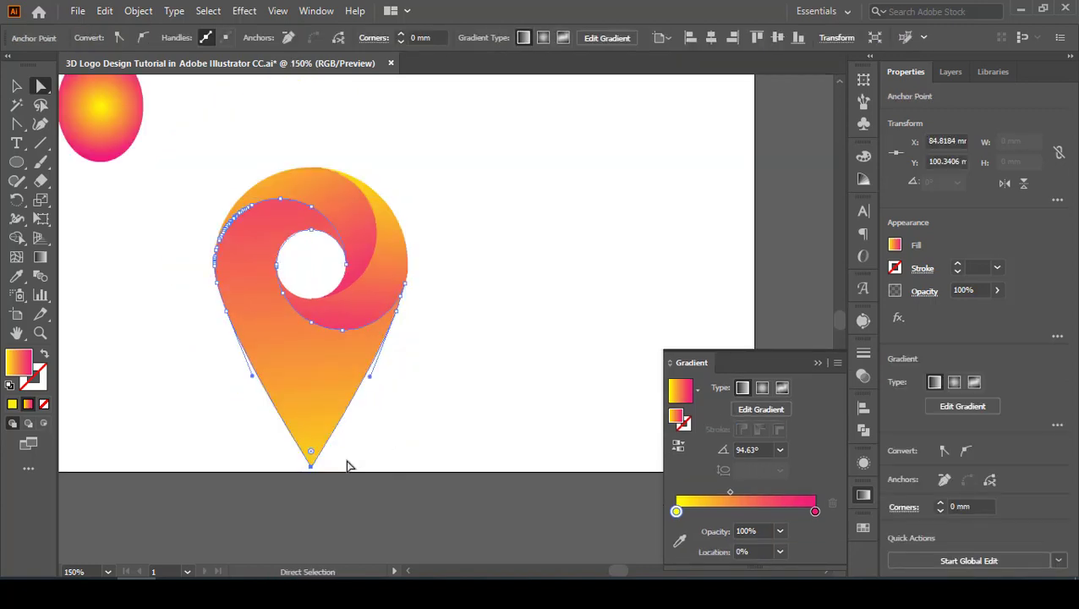
Step: Raise the pin body's bottom tip anchor point slightly, to about Y 96.5 mm
drag(314, 474, 345, 459)
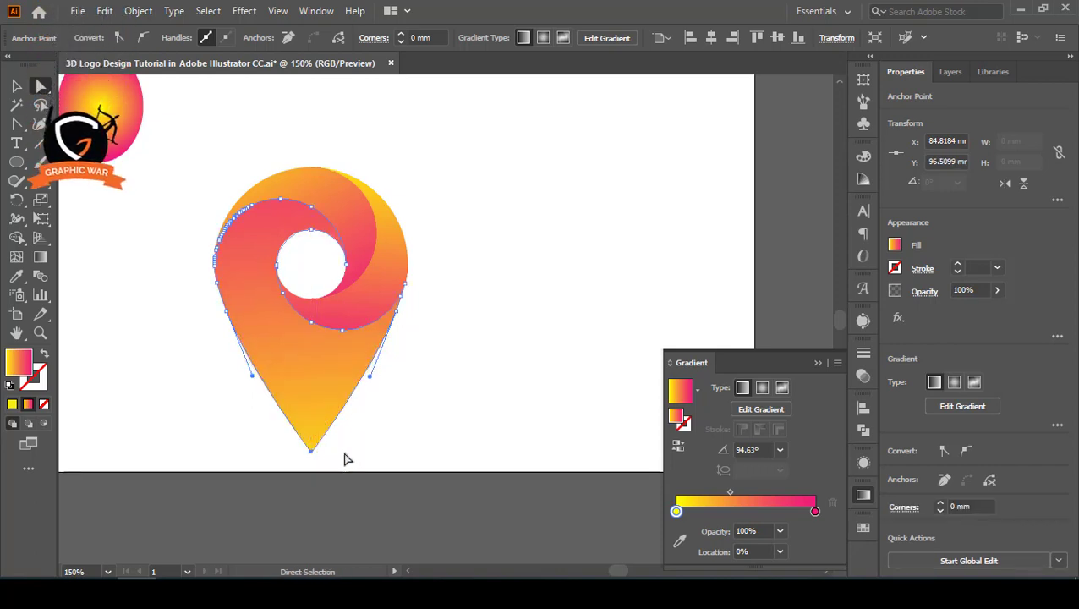
click(414, 394)
click(17, 85)
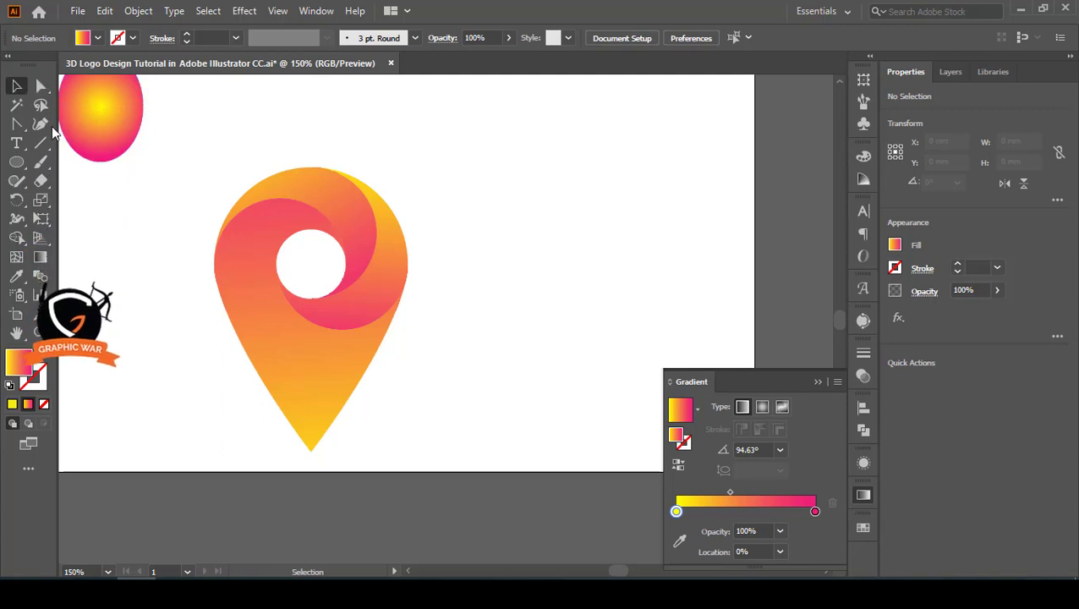
Step: Delete the sample gradient ellipse beside the pin
click(110, 135)
click(142, 185)
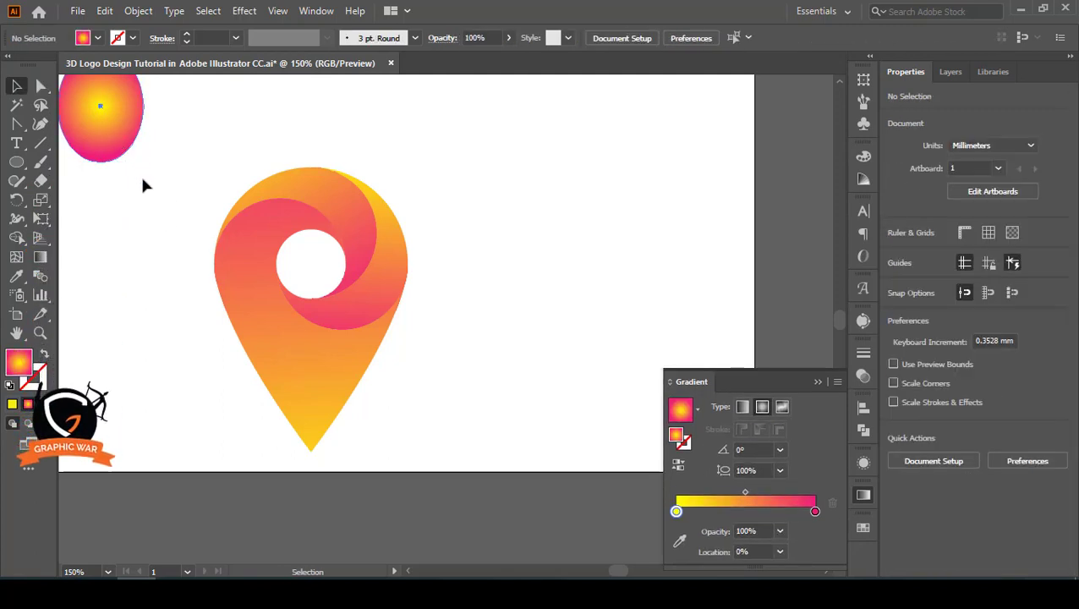
key(Delete)
Step: Shift the top swirl blade's gradient midpoint toward pink, to roughly the middle of the gradient
drag(143, 178, 465, 425)
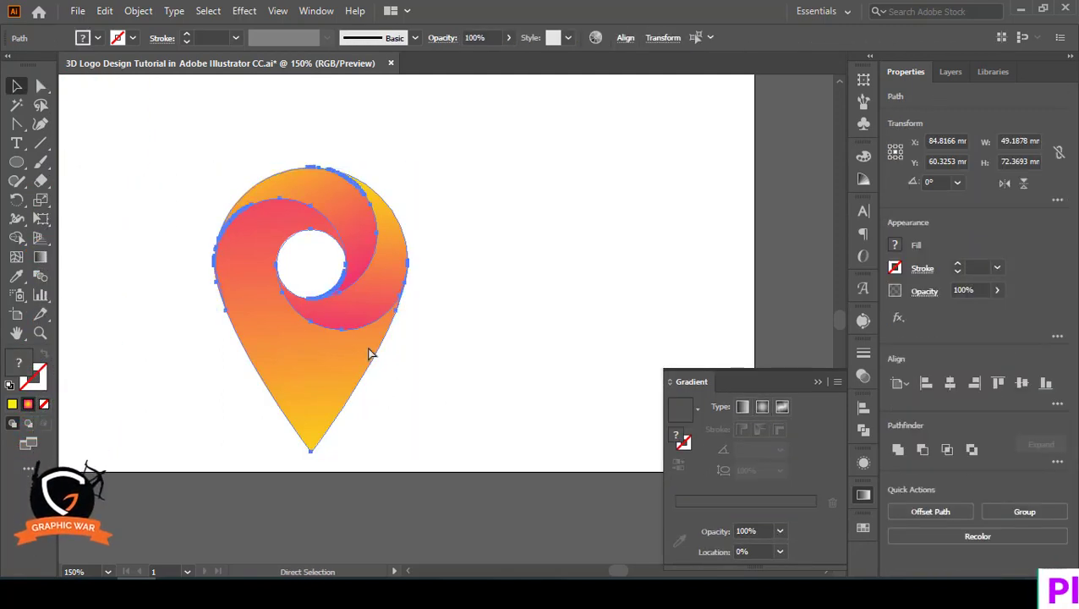
key(ctrl+0)
click(587, 303)
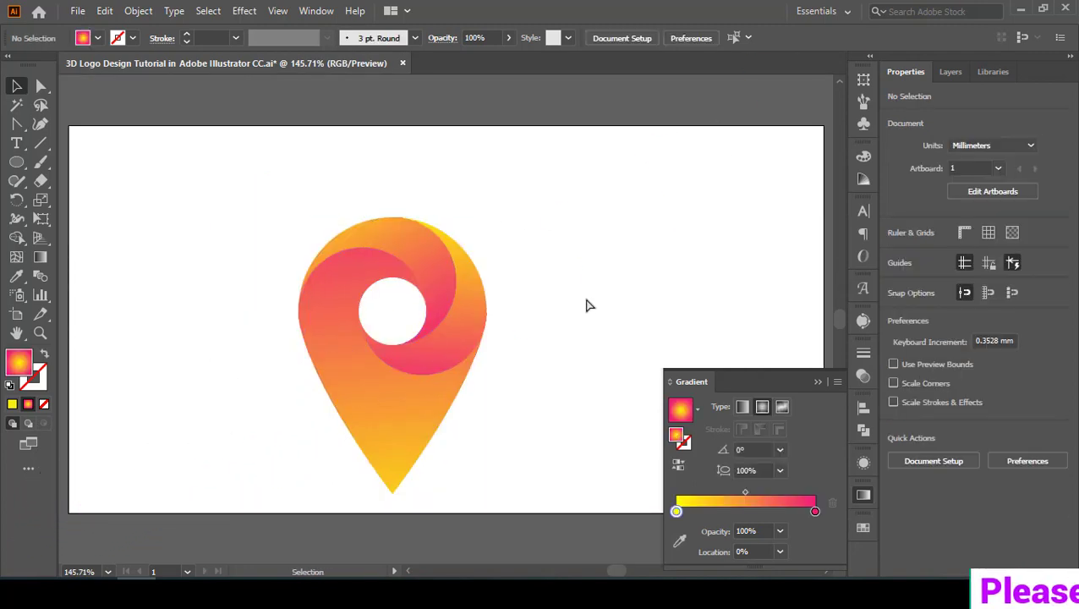
ctrl+click(433, 311)
ctrl+click(433, 312)
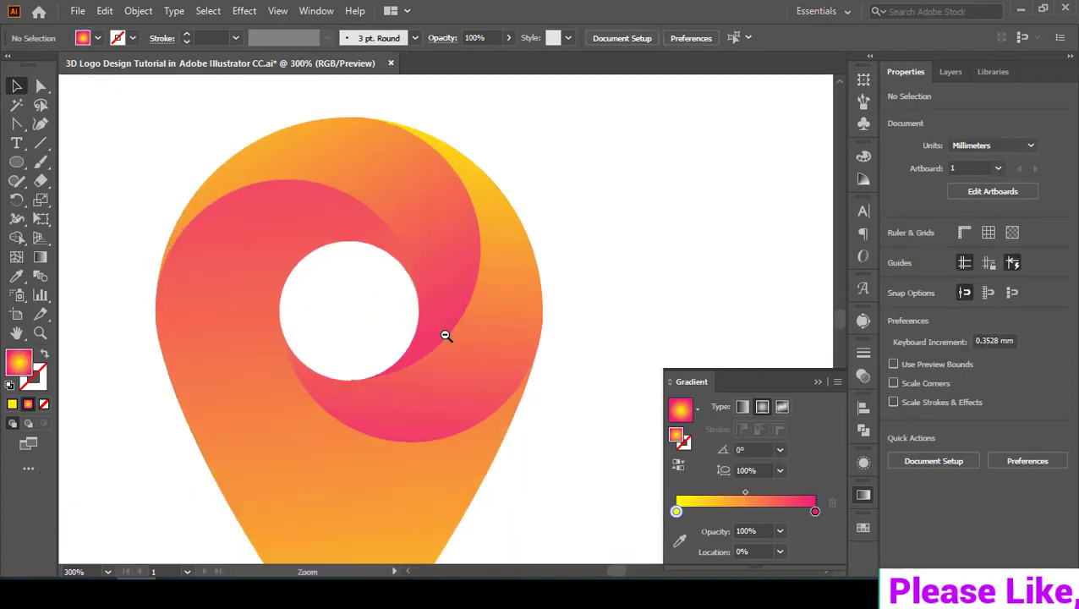
click(443, 300)
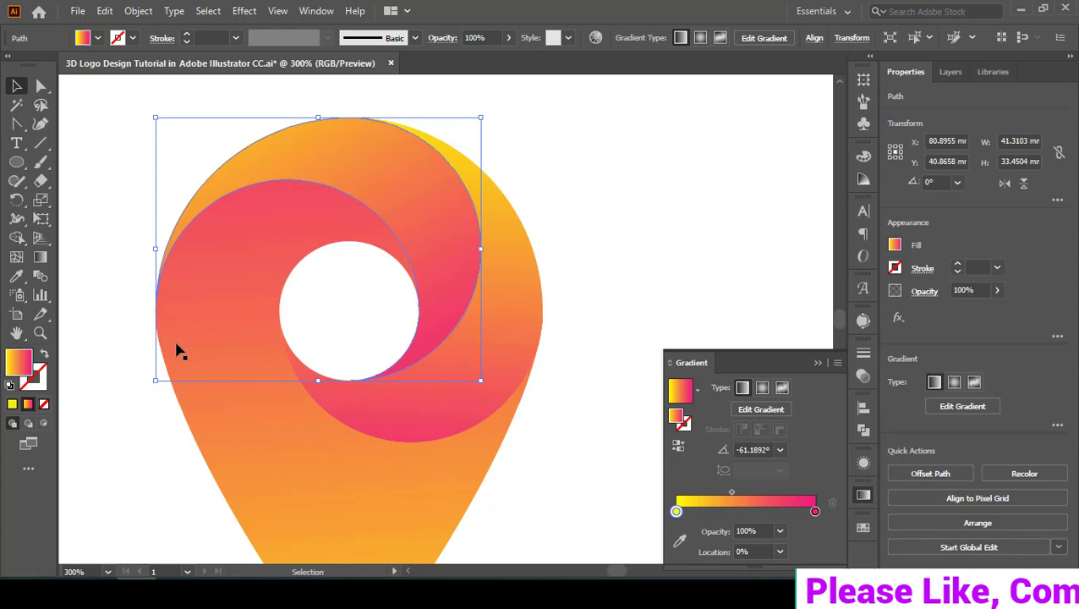
click(39, 257)
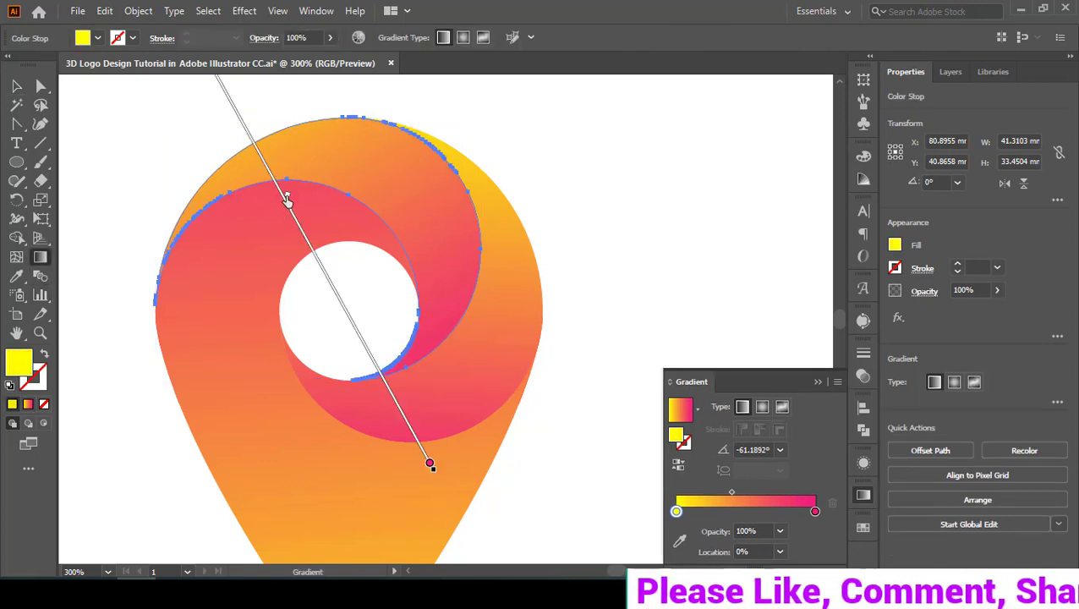
drag(287, 200, 310, 245)
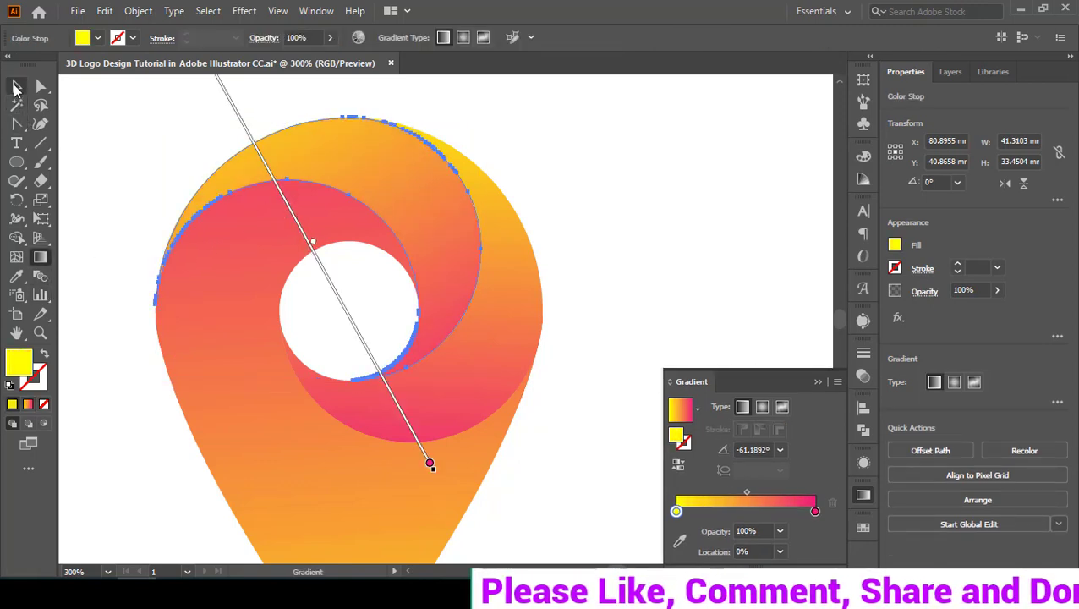
Step: Shift the pin body's linear gradient midpoint upward toward pink so that yellow covers more of the body
click(14, 88)
click(137, 187)
click(202, 252)
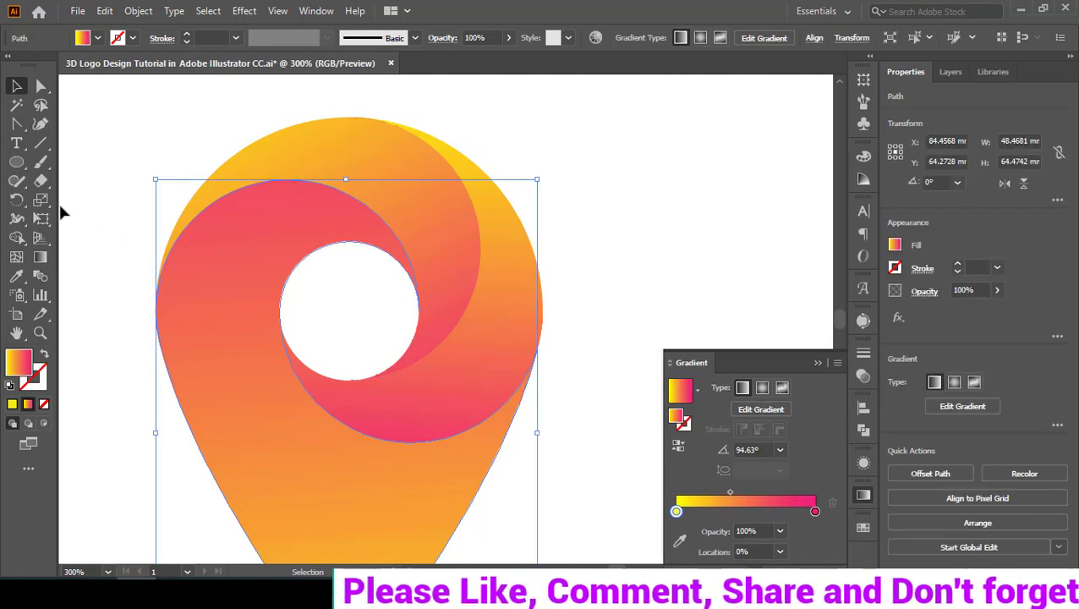
click(40, 257)
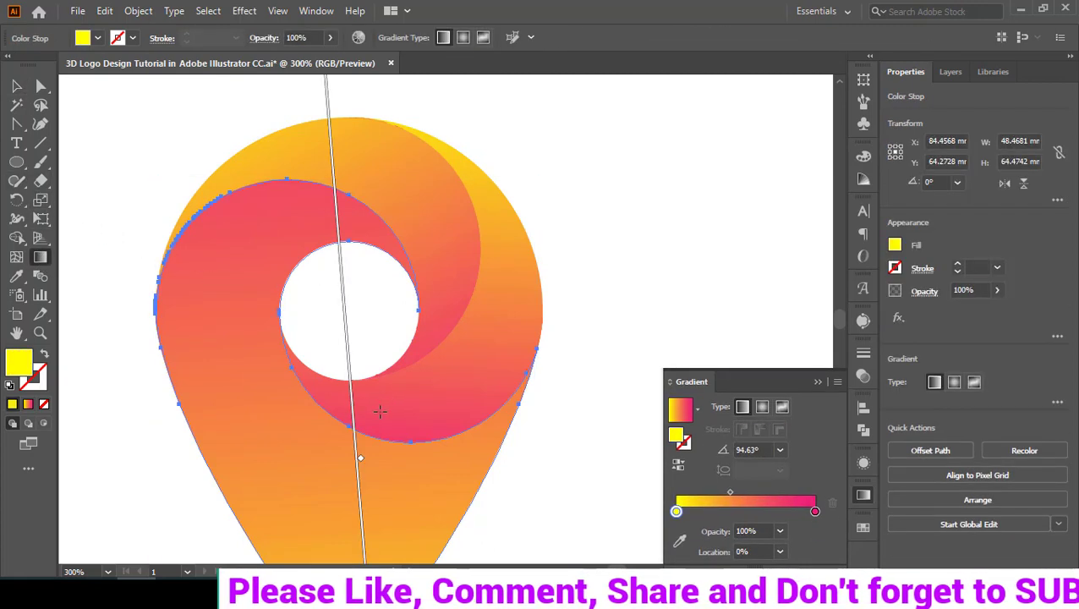
drag(360, 457, 338, 345)
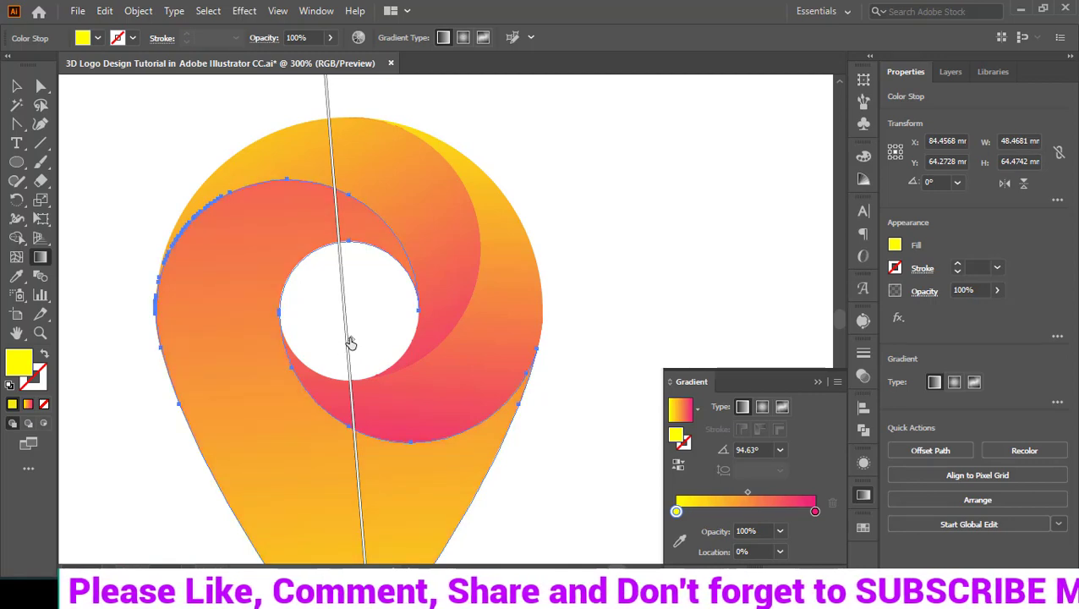
key(v)
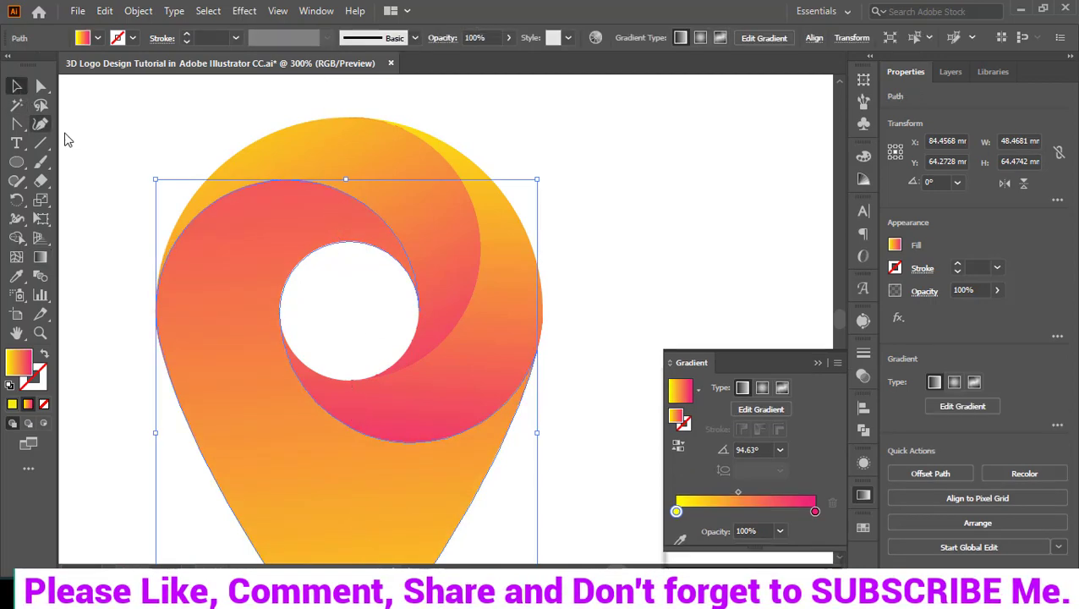
Step: Redirect the right swirl blade's linear gradient from yellow above to pink below at about -81.2°, and shift its midpoint slightly toward yellow
click(563, 351)
click(530, 356)
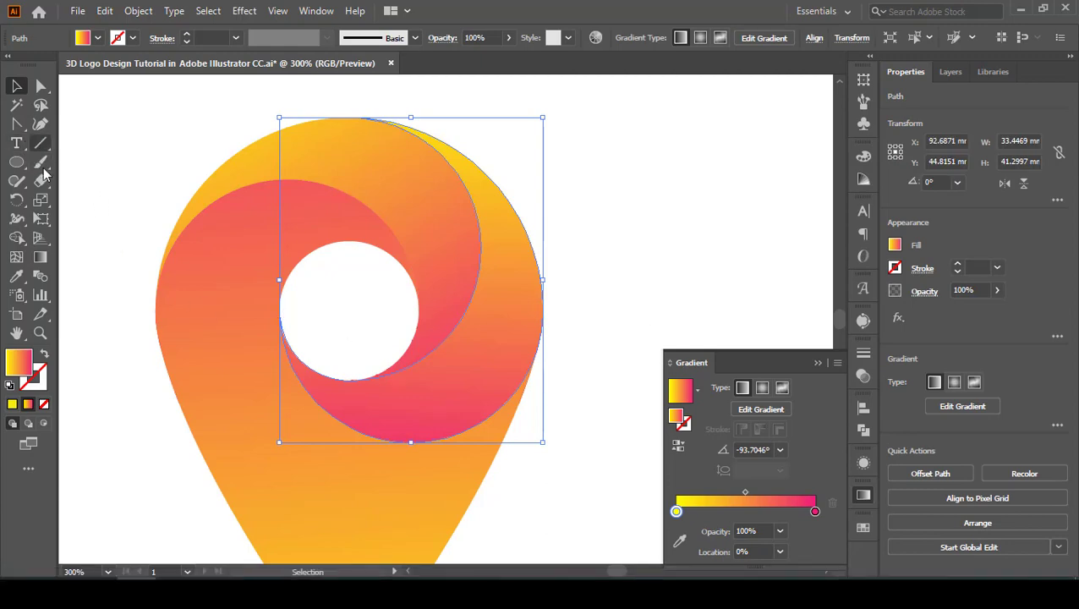
click(40, 256)
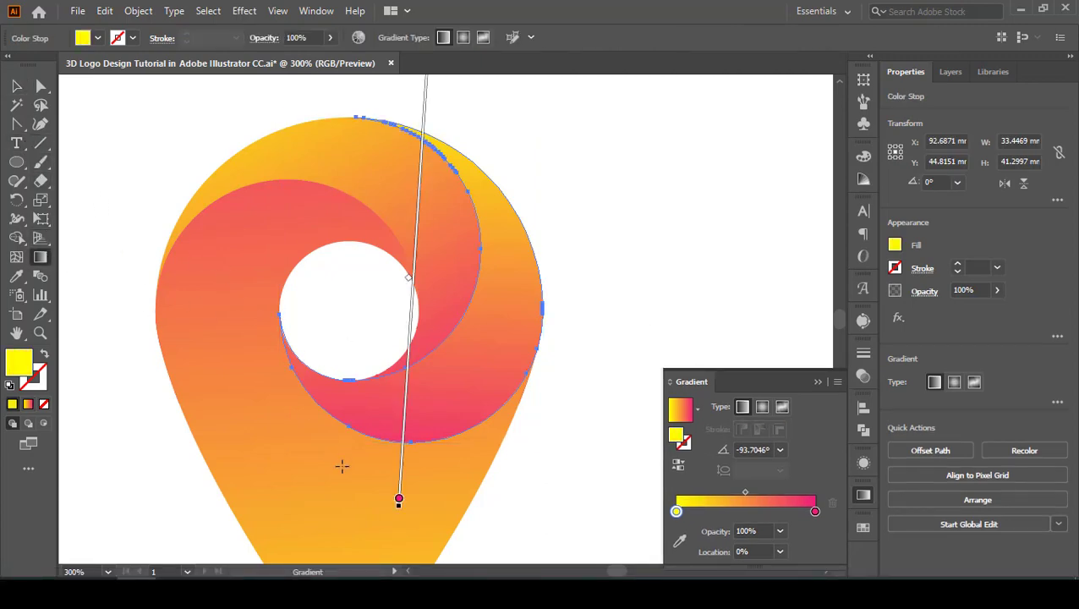
drag(354, 515, 393, 486)
drag(412, 285, 404, 250)
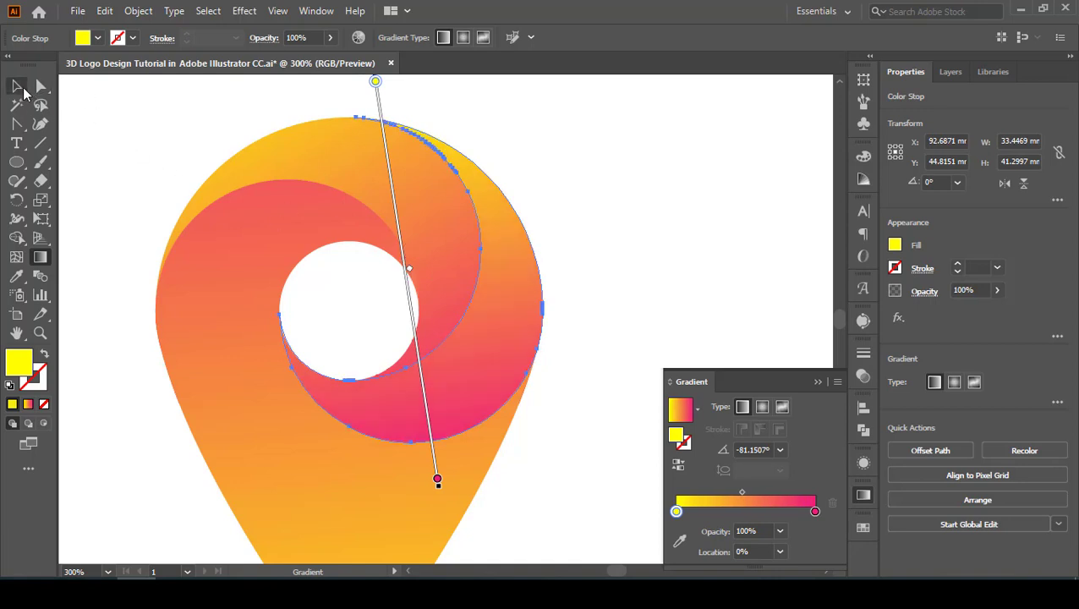
click(34, 88)
key(v)
click(149, 184)
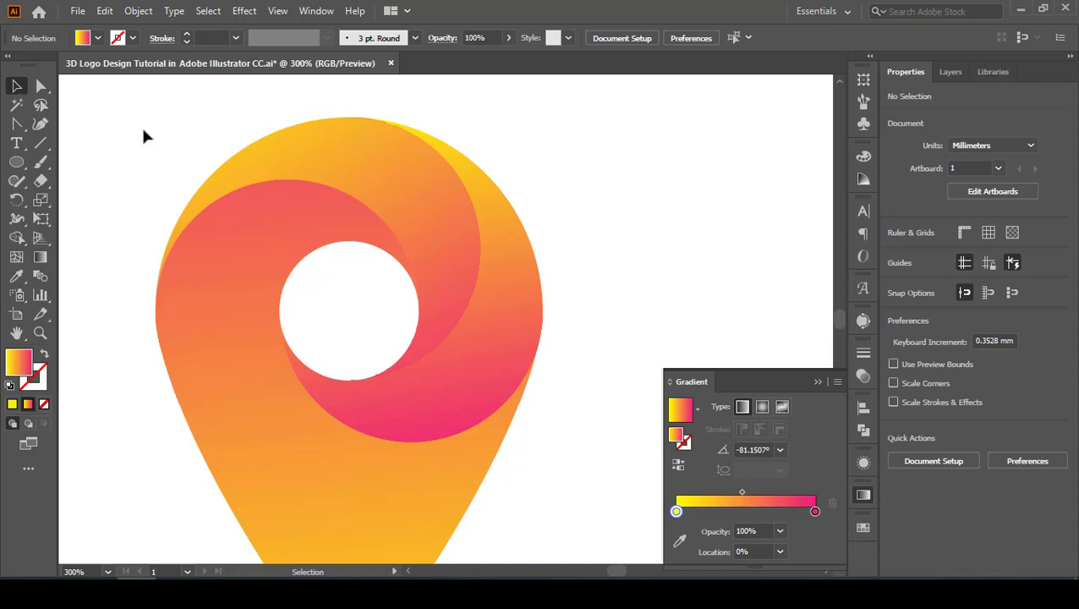
Step: Change the pin body's fill from a linear to a radial yellow-to-pink gradient, and clear the selection
scroll(389, 366, down, 3)
scroll(399, 385, up, 2)
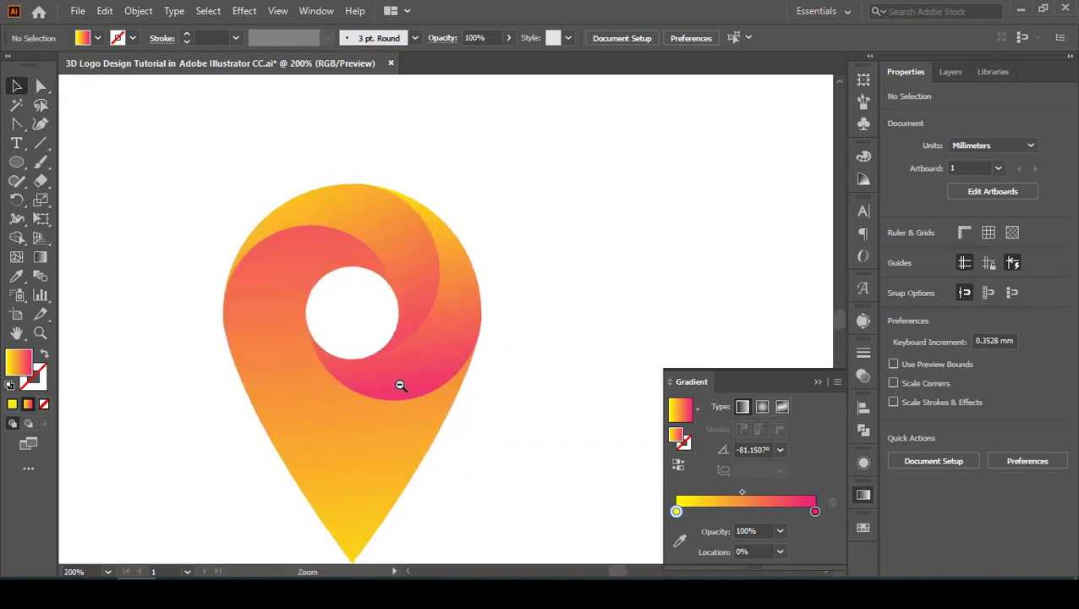
click(369, 472)
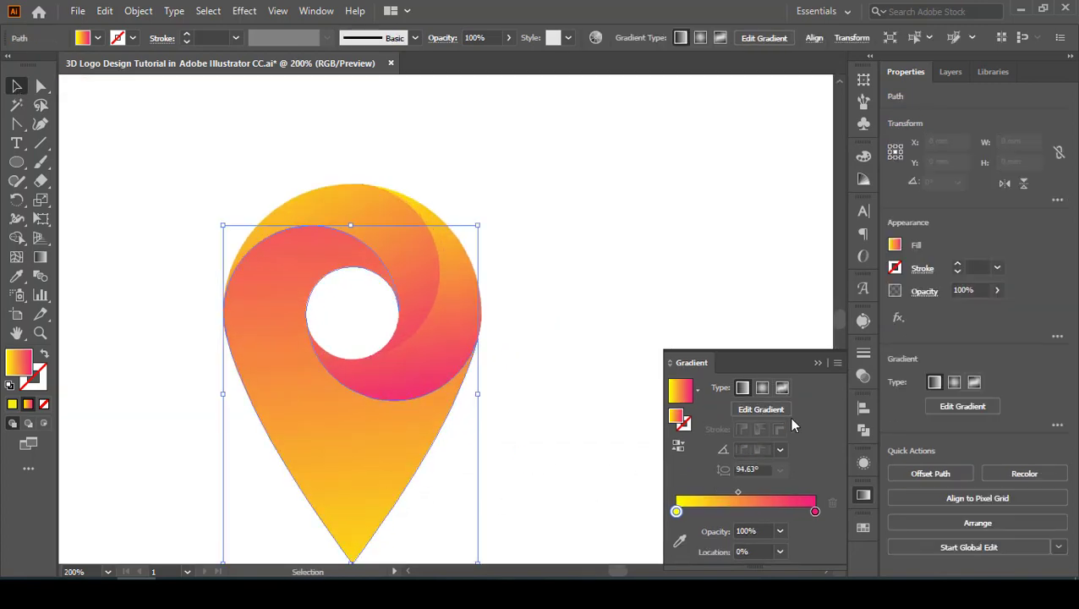
click(761, 389)
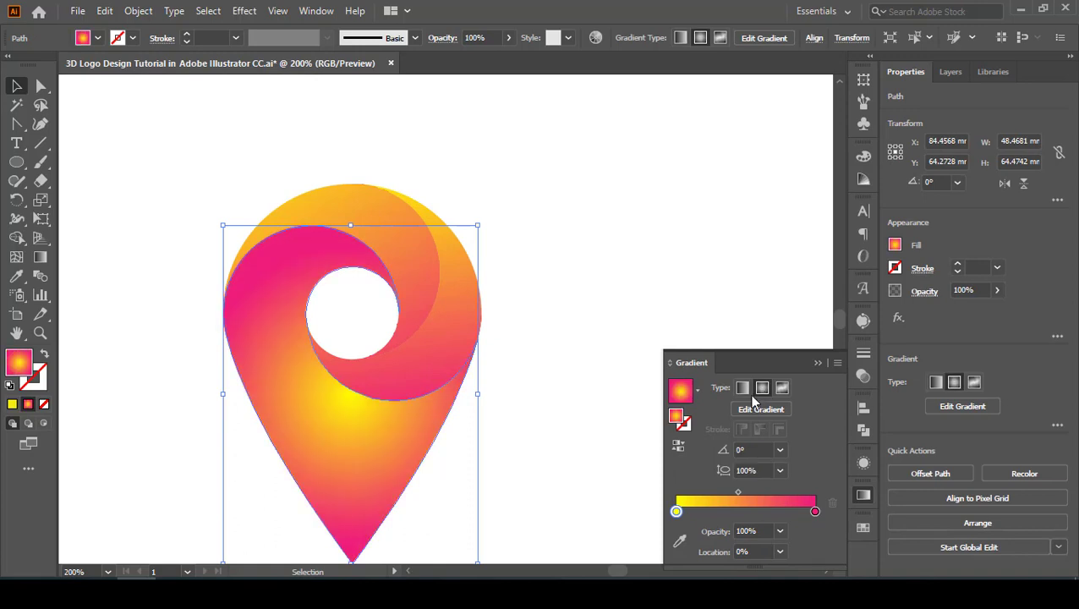
click(590, 431)
key(a)
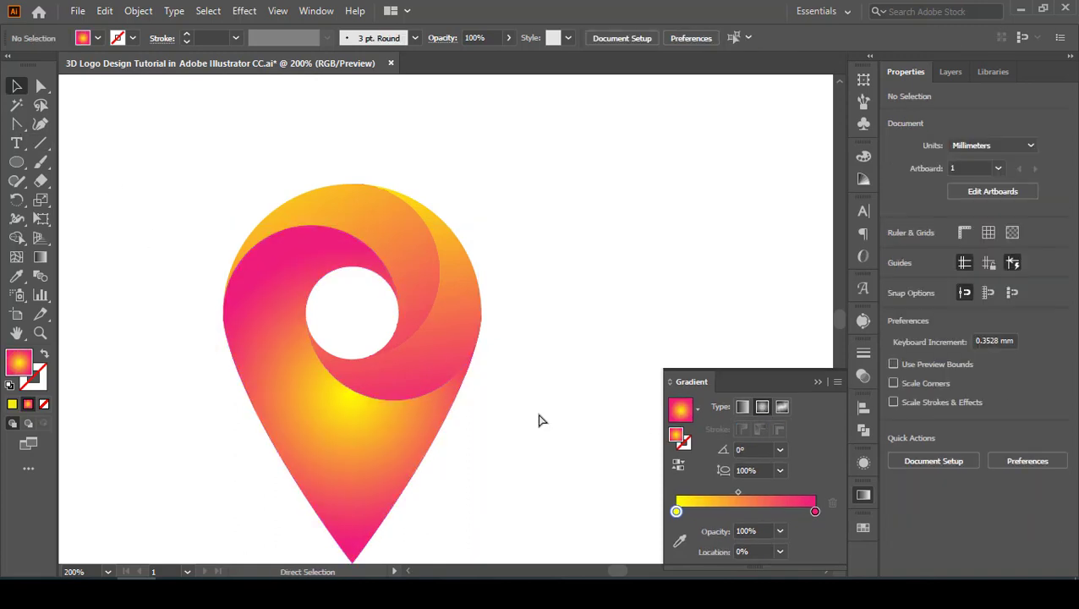
click(489, 375)
alt+click(489, 375)
click(417, 412)
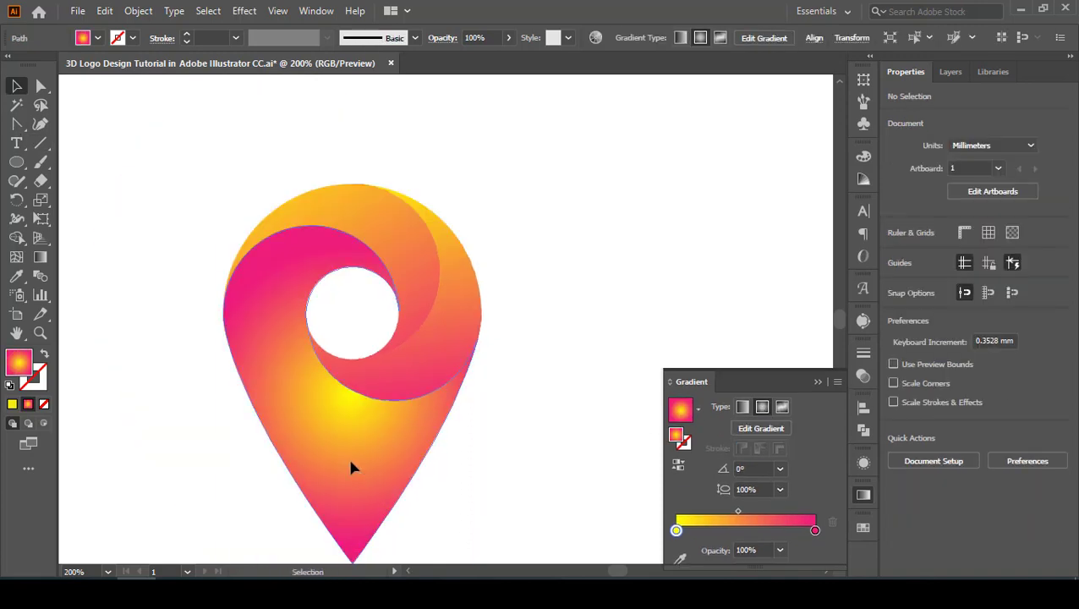
click(500, 426)
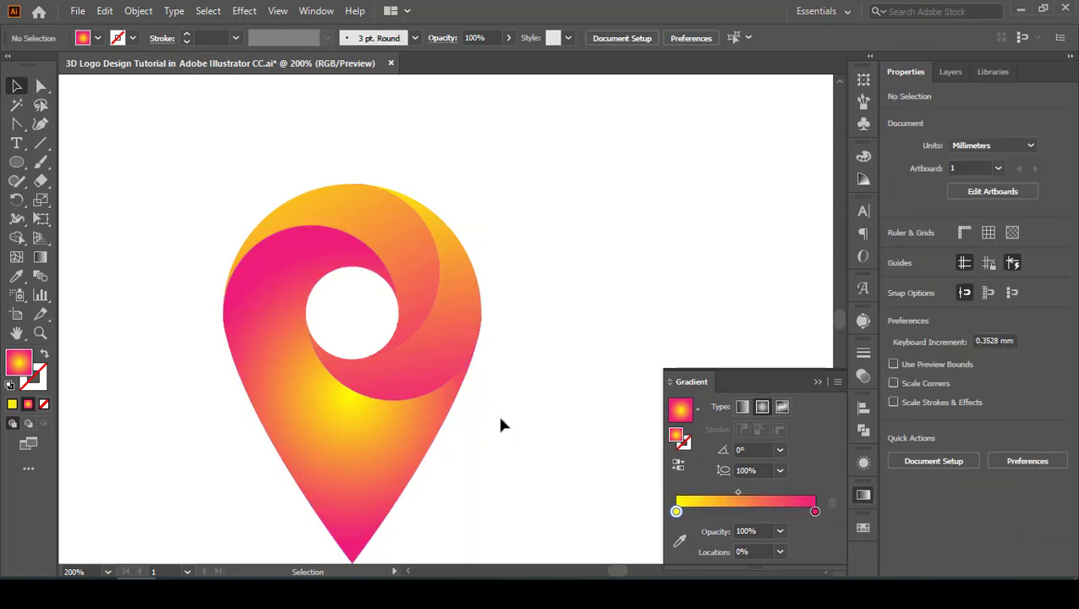
Step: Redirect the pin body's radial gradient from yellow below the tip to pink above the pin at about 104.1°, and shift its midpoint toward yellow
click(285, 301)
click(39, 263)
drag(250, 177, 308, 558)
drag(381, 508, 278, 97)
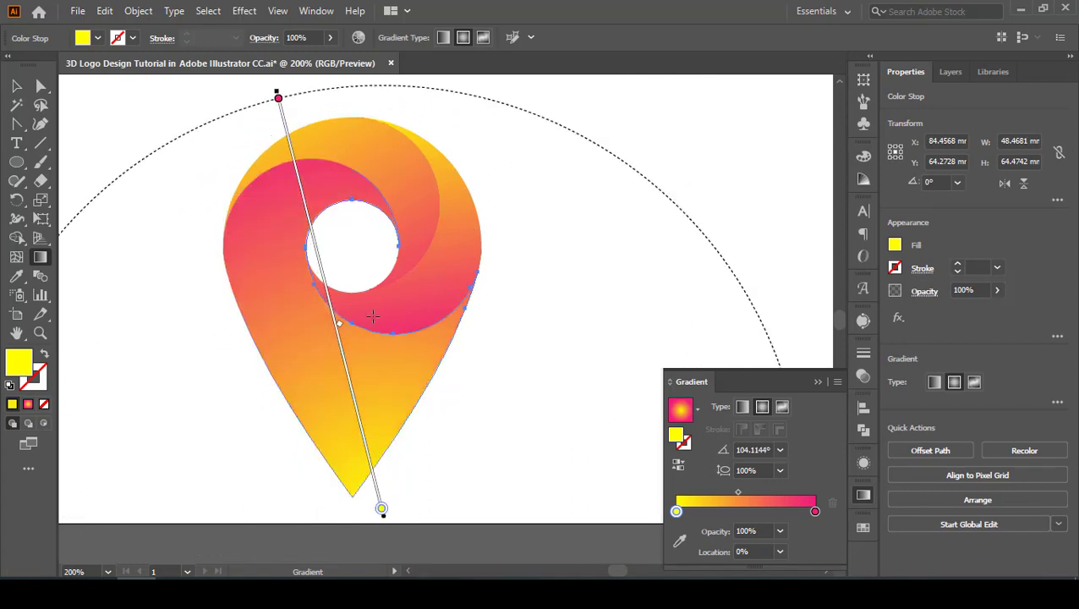
drag(339, 344, 343, 360)
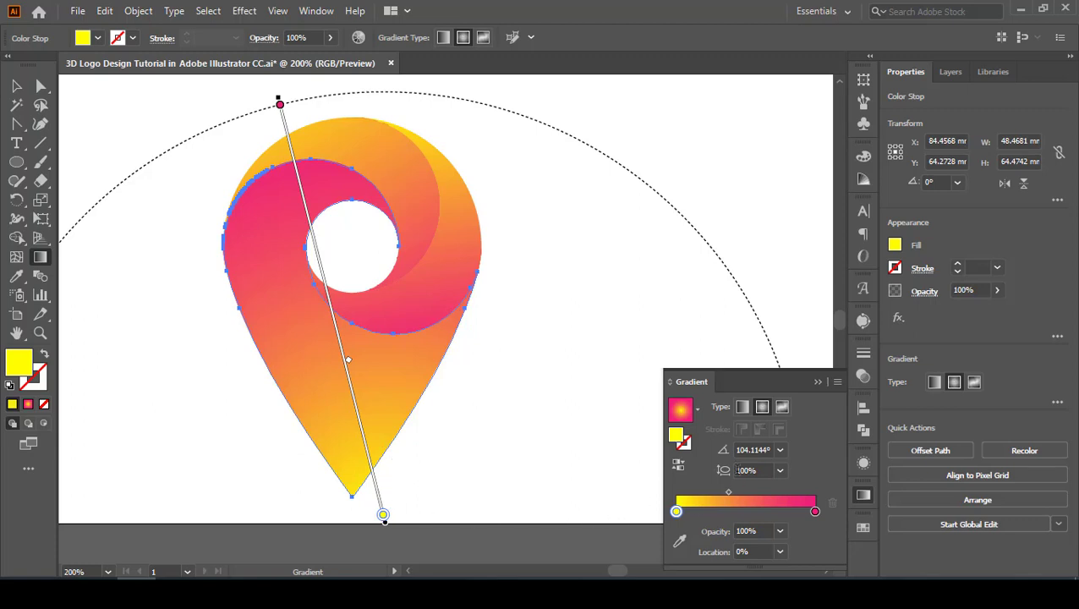
Step: Reset the pin body's gradient by switching to linear and back to radial, try two new radial directions, and undo both
click(742, 407)
click(761, 406)
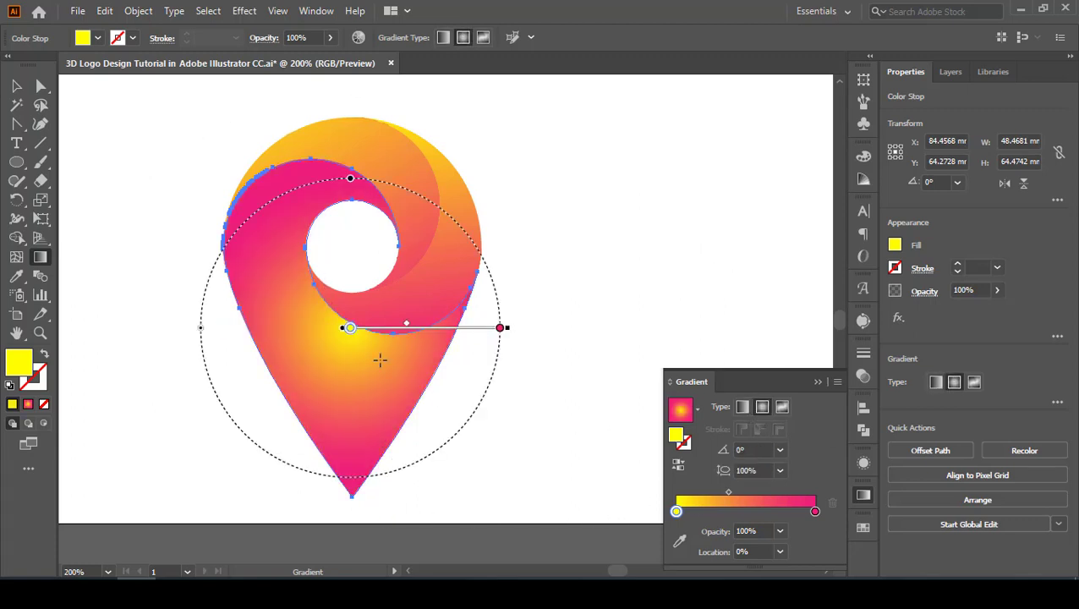
drag(308, 203, 342, 485)
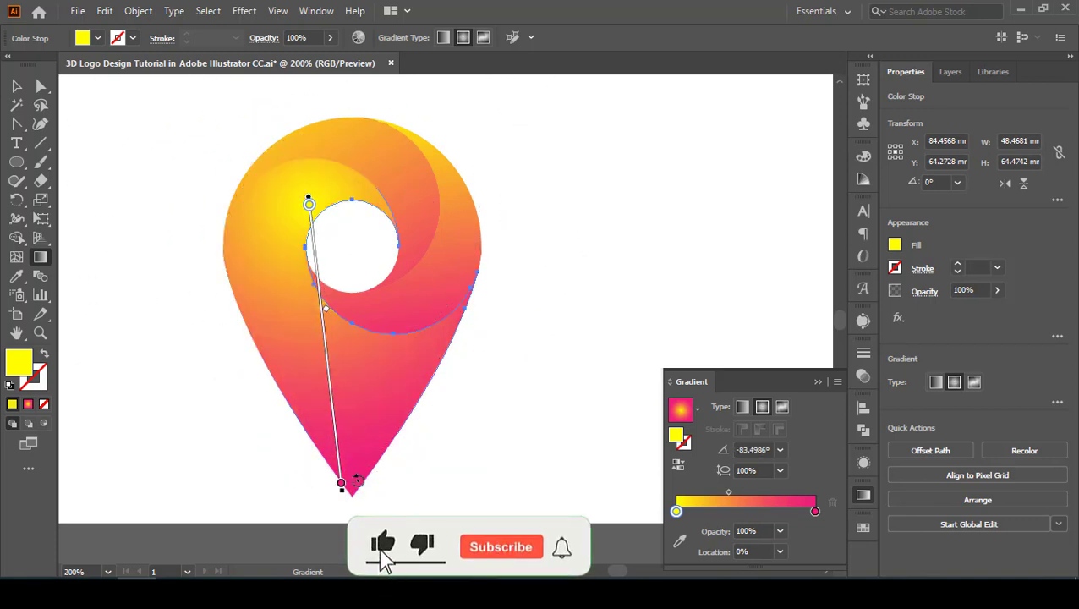
drag(377, 452, 319, 186)
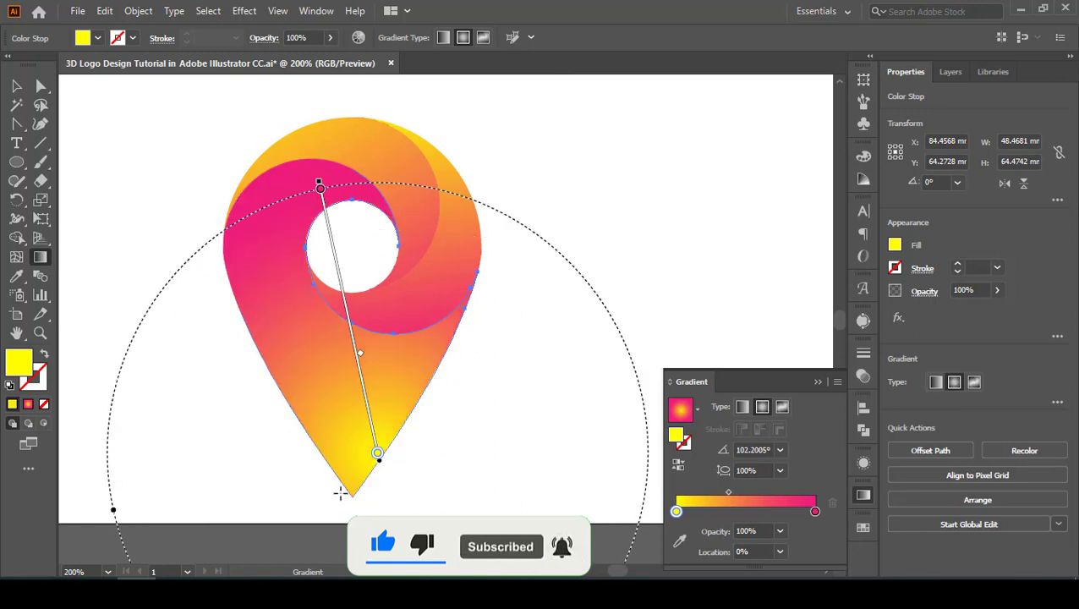
key(ctrl+z)
key(ctrl+z)
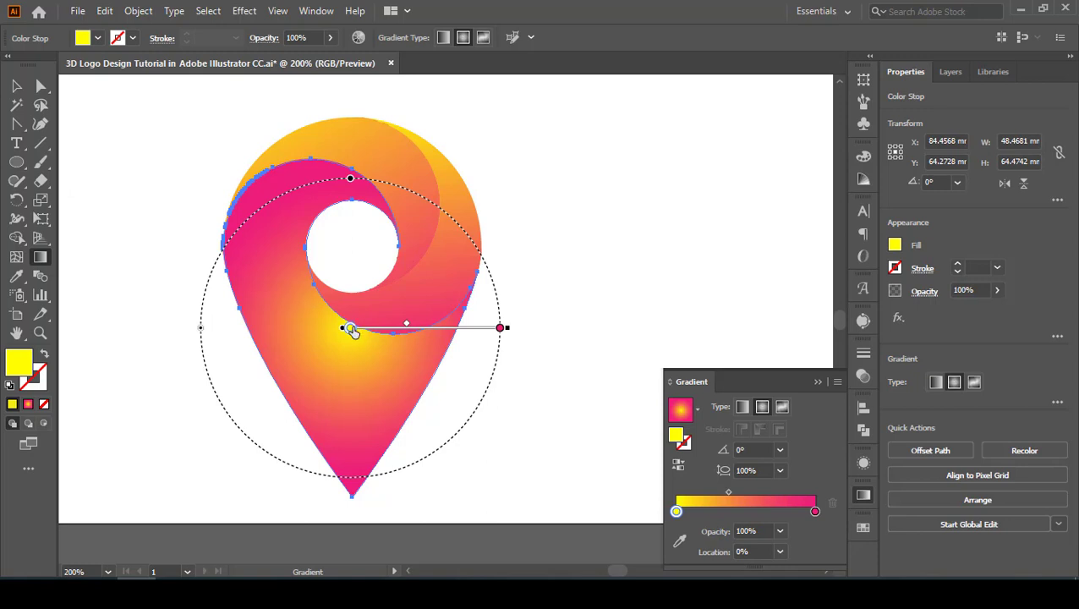
Step: Try shifting the radial midpoint toward pink, and undo the edits back to the pin body's 104.1° radial gradient
drag(448, 327, 448, 325)
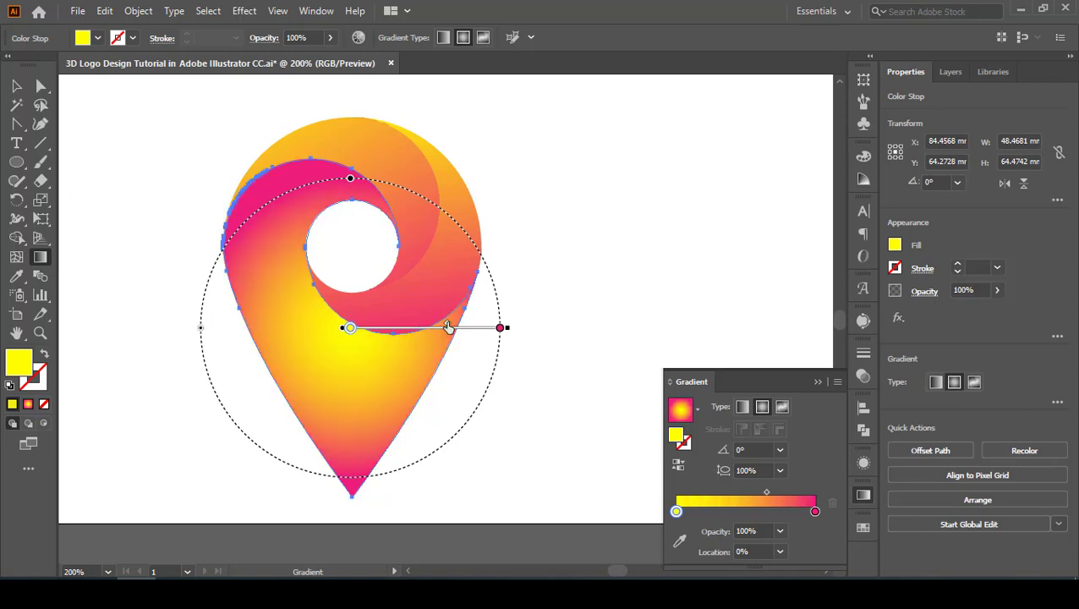
click(19, 87)
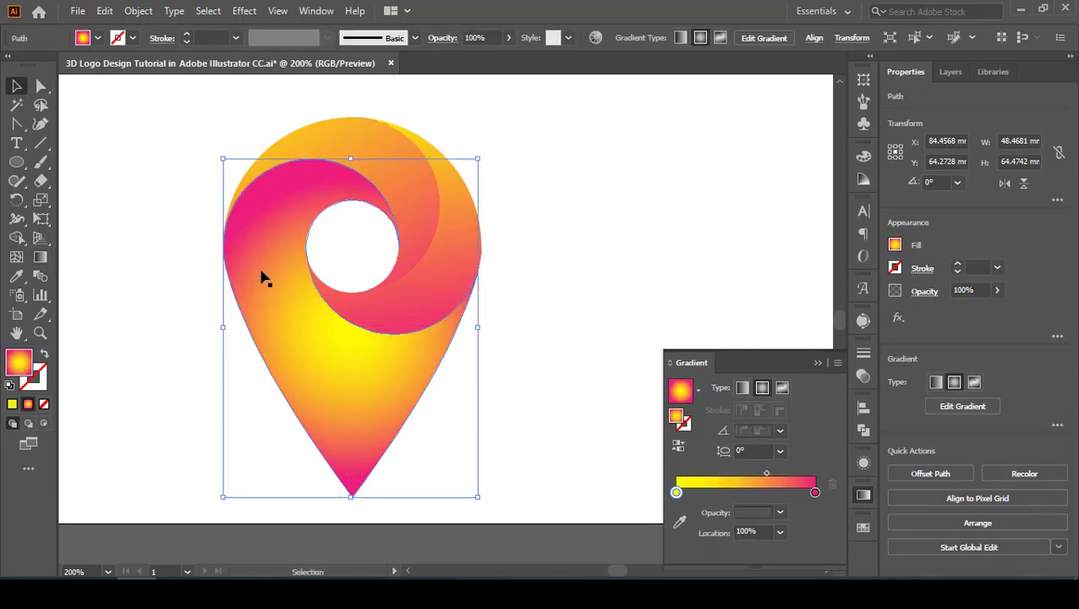
click(354, 275)
key(ctrl+z)
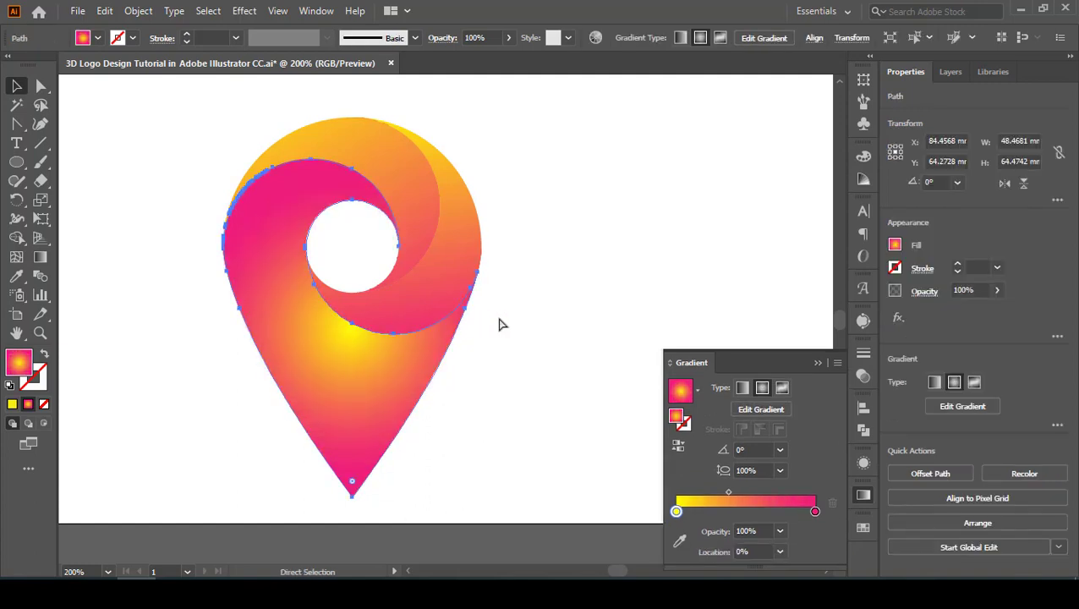
key(ctrl+z)
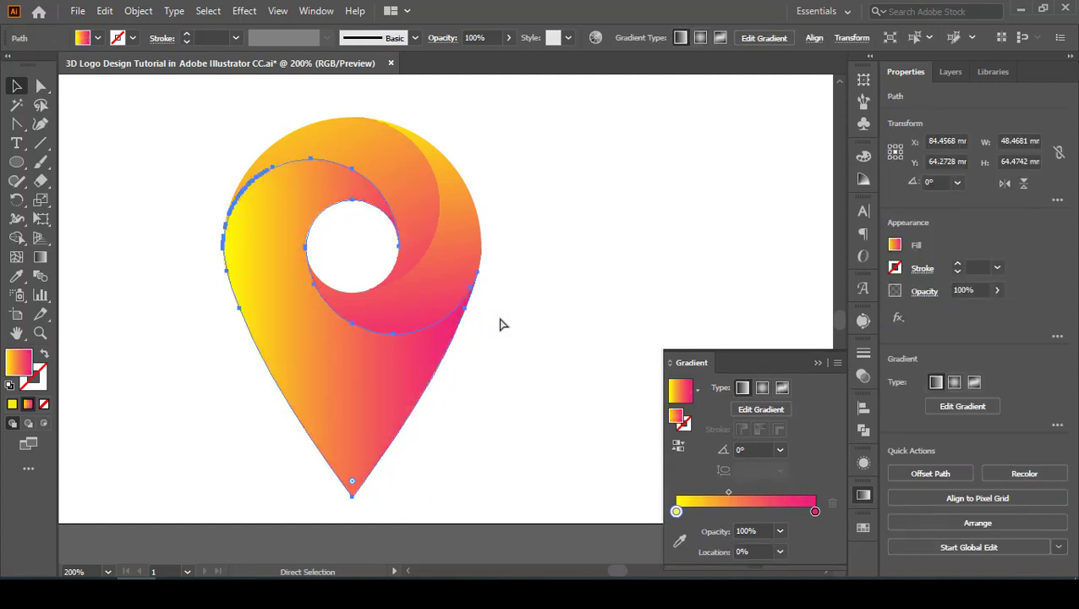
key(ctrl+z)
key(ctrl+z)
key(ctrl+z)
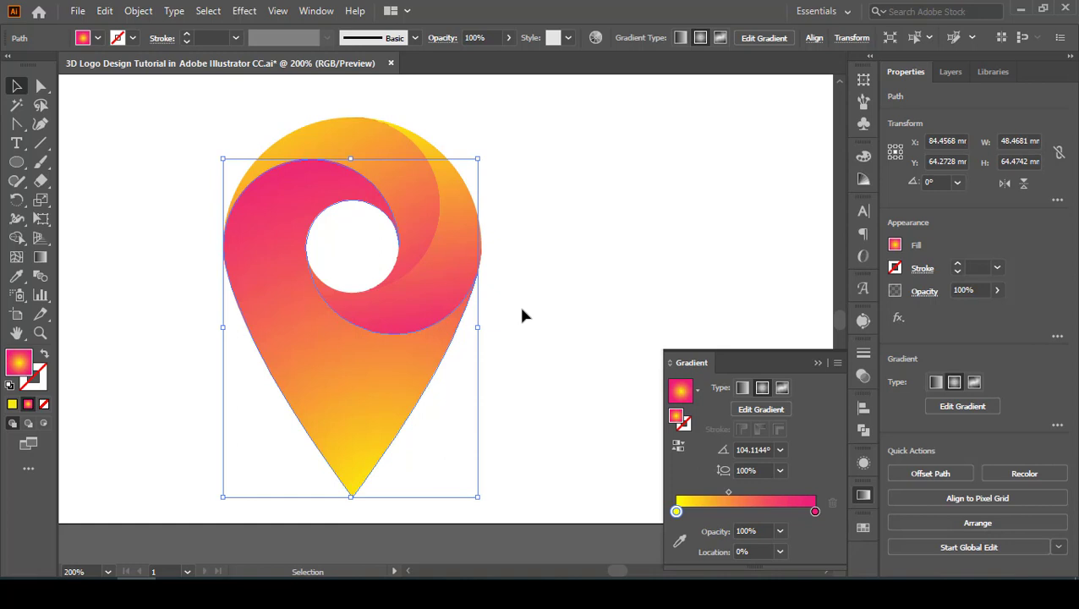
Step: Group the pin body and both swirl blades into one object, and clear the selection
click(522, 309)
drag(193, 165, 522, 411)
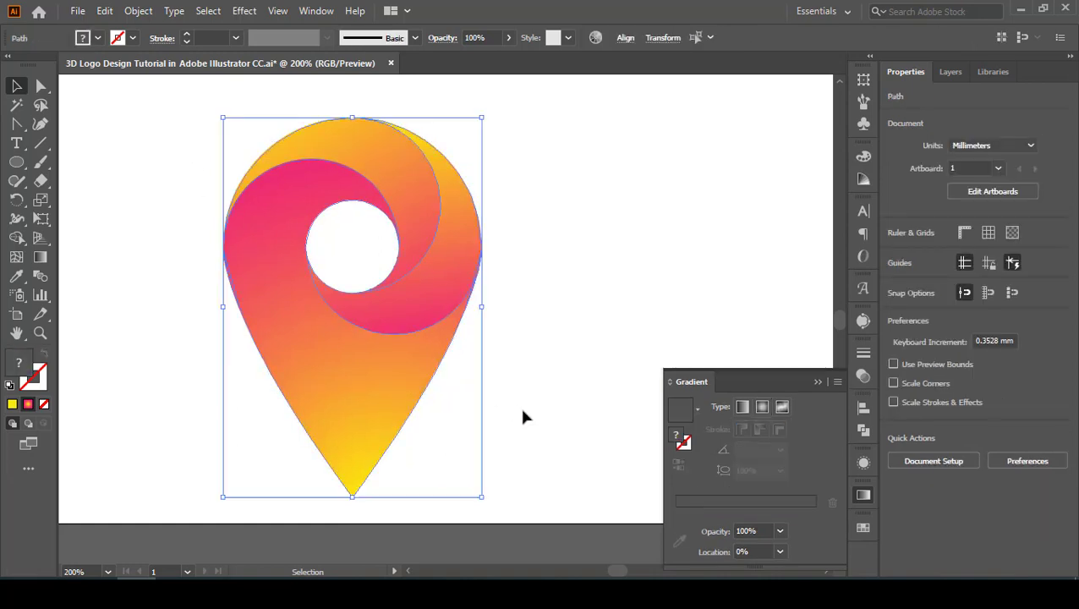
key(a)
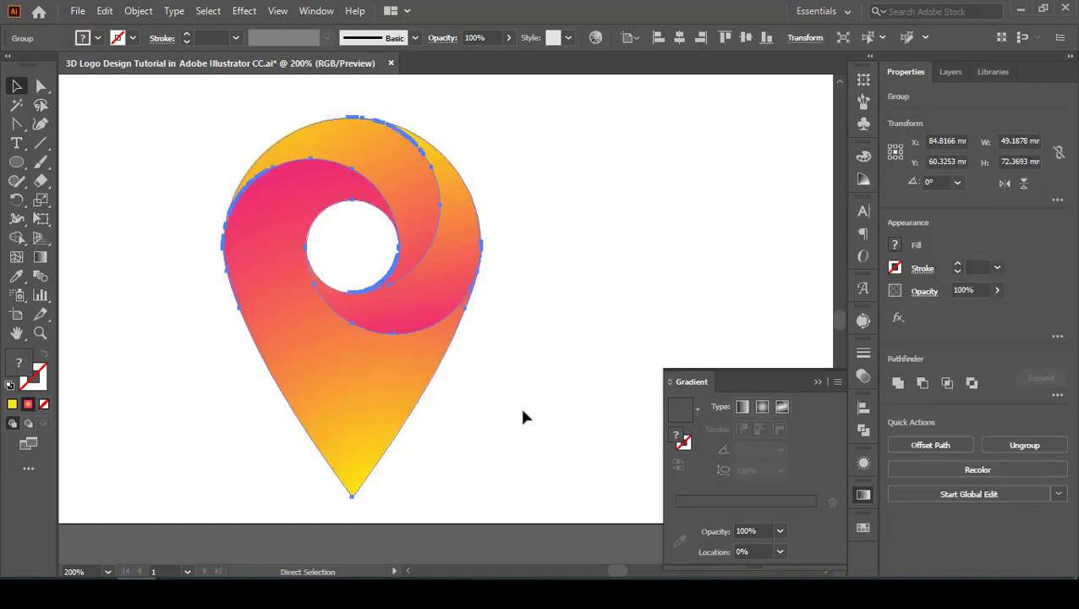
key(v)
click(517, 435)
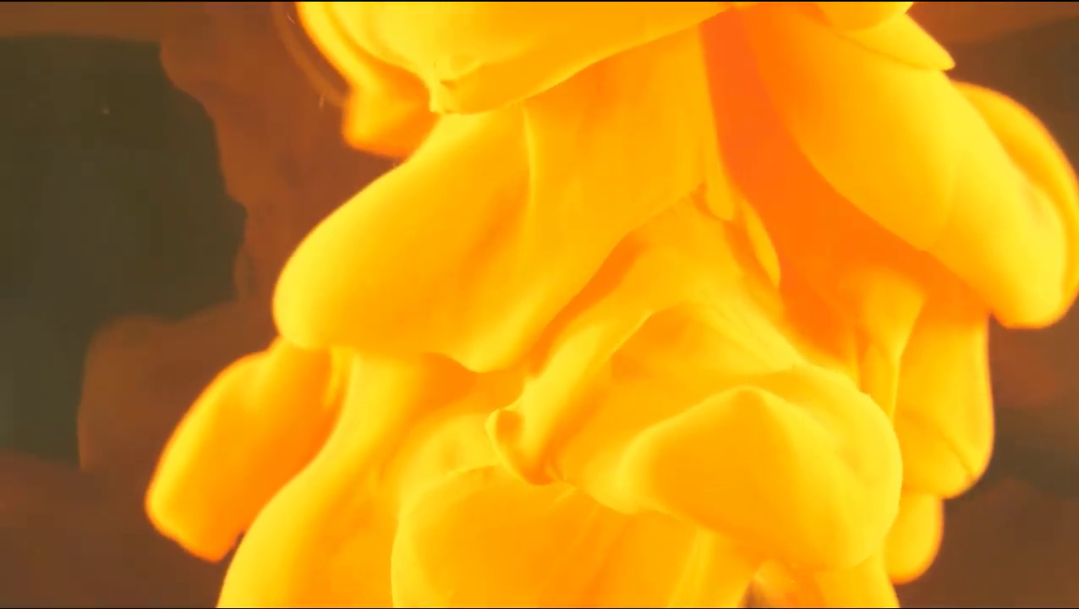